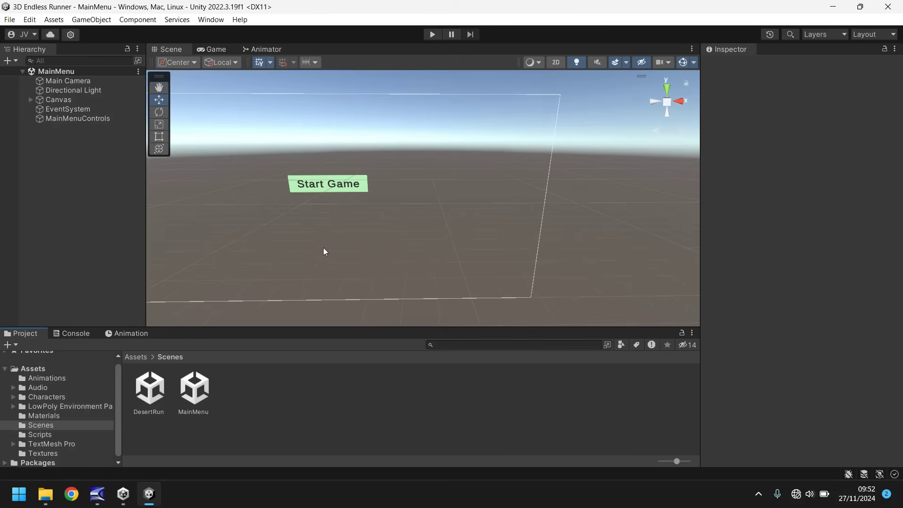
# Copy the StartSegment object from the DesertRun scene into the MainMenu scene.
pyautogui.doubleClick(150, 391)
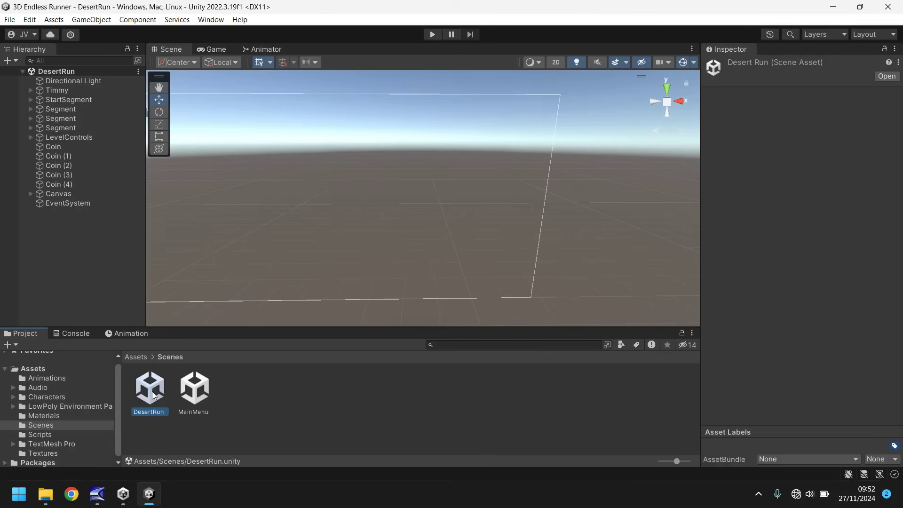
pyautogui.click(60, 101)
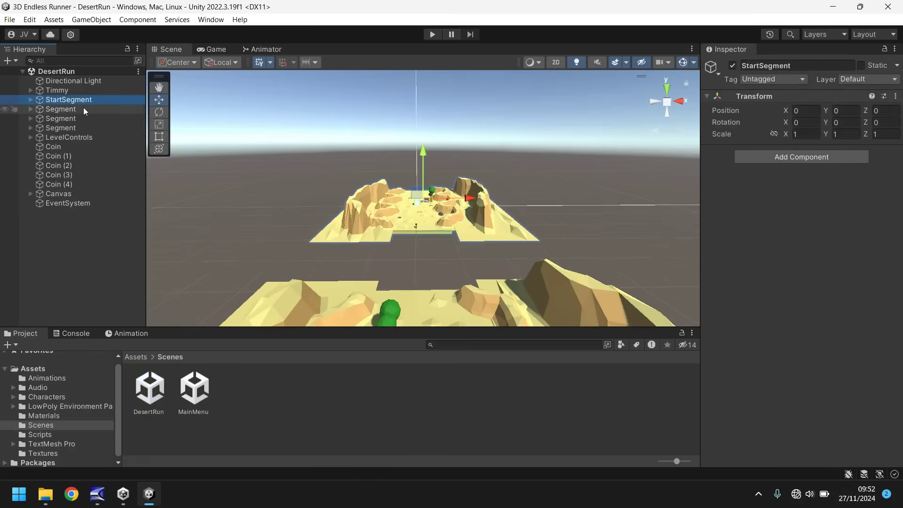
pyautogui.doubleClick(194, 386)
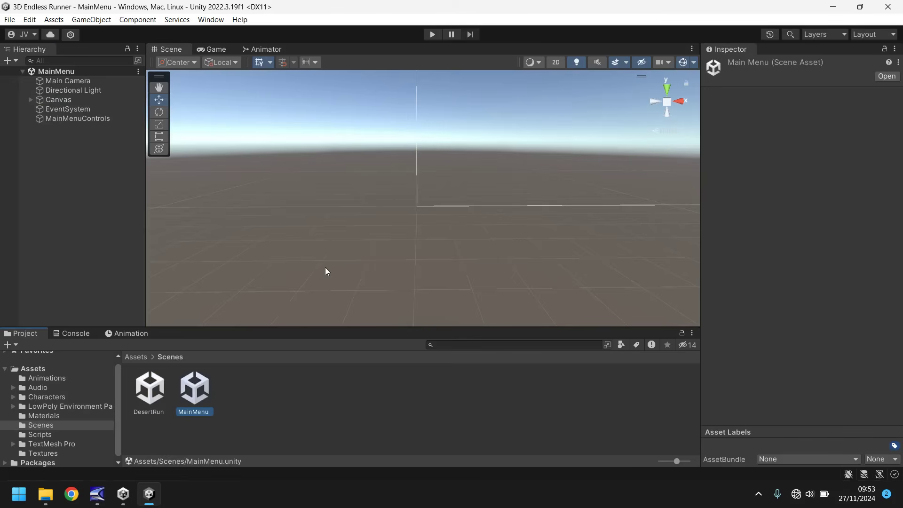
pyautogui.click(65, 191)
pyautogui.hotkey('ctrl', 'v')
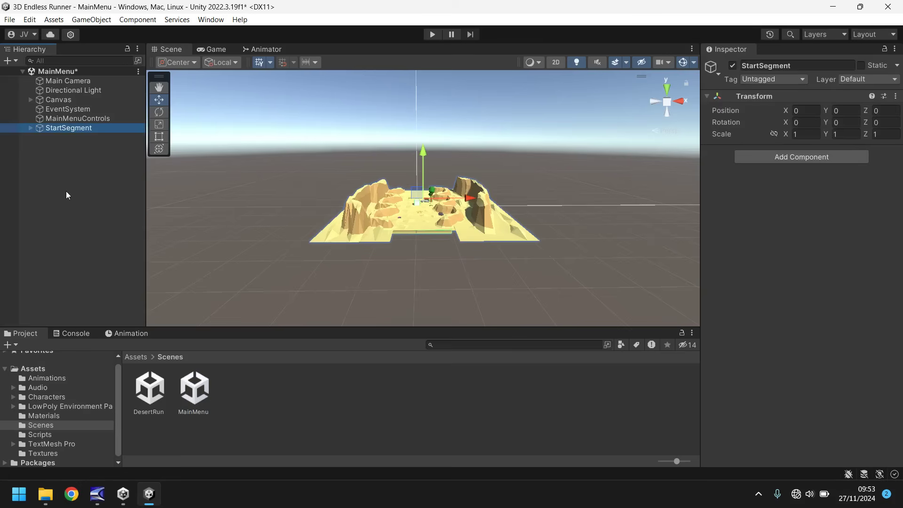
# Rotate StartSegment 90 degrees about Y and check the menu background through the game camera.
pyautogui.click(205, 52)
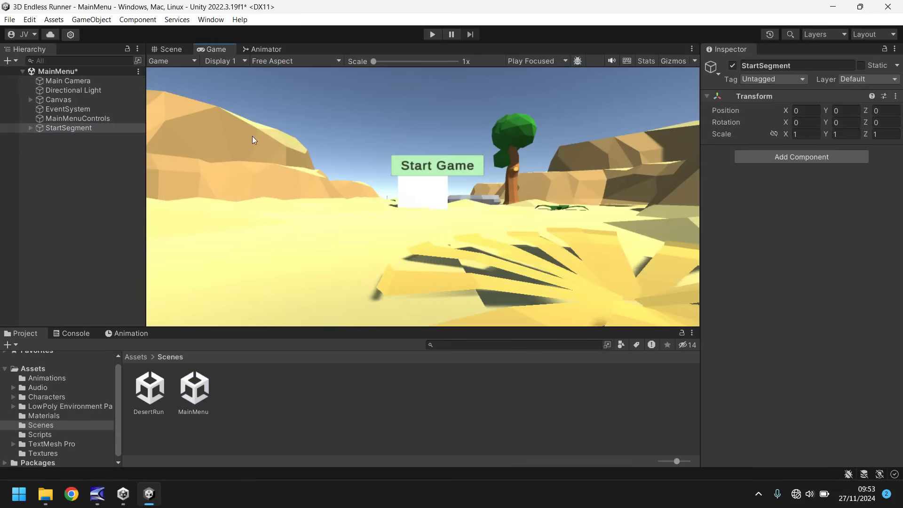
pyautogui.click(165, 49)
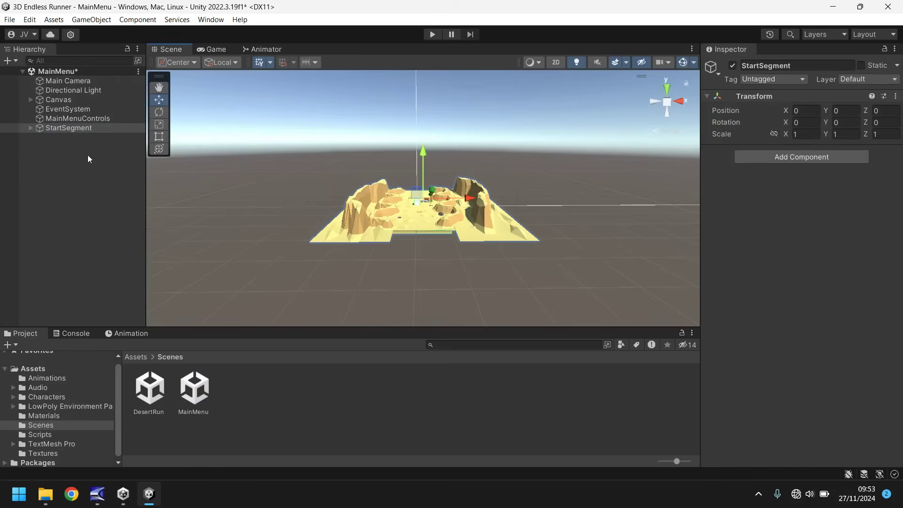
pyautogui.scroll(5, 402, 173)
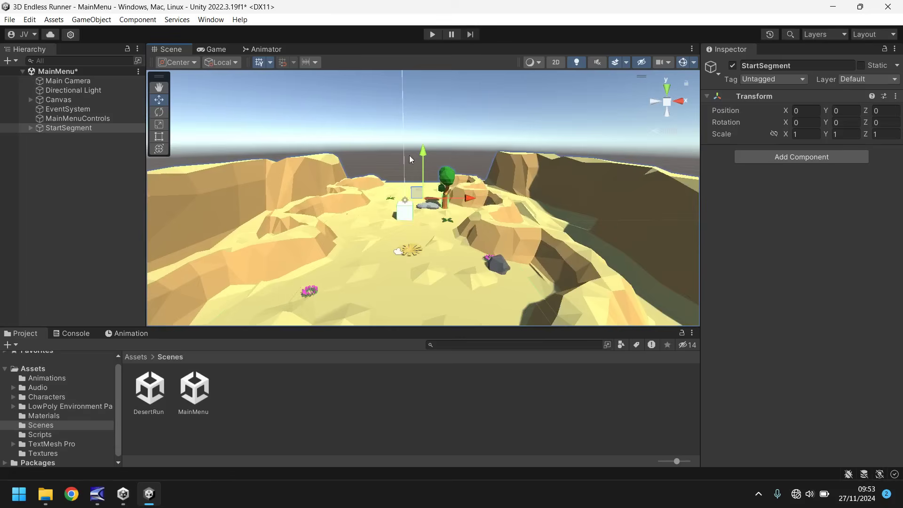
pyautogui.scroll(-5, 382, 139)
pyautogui.keyDown('alt'); pyautogui.moveTo(448, 162); pyautogui.dragTo(653, 76); pyautogui.keyUp('alt')
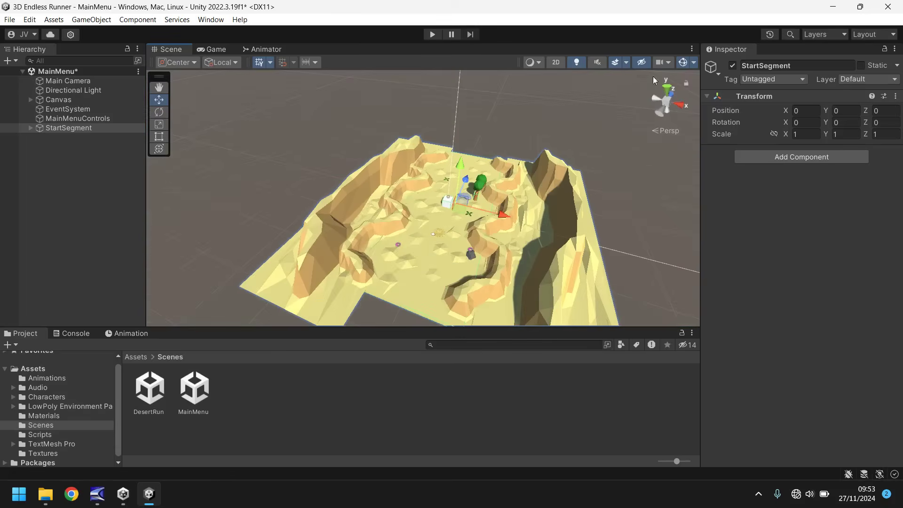
pyautogui.click(842, 123)
pyautogui.write('90')
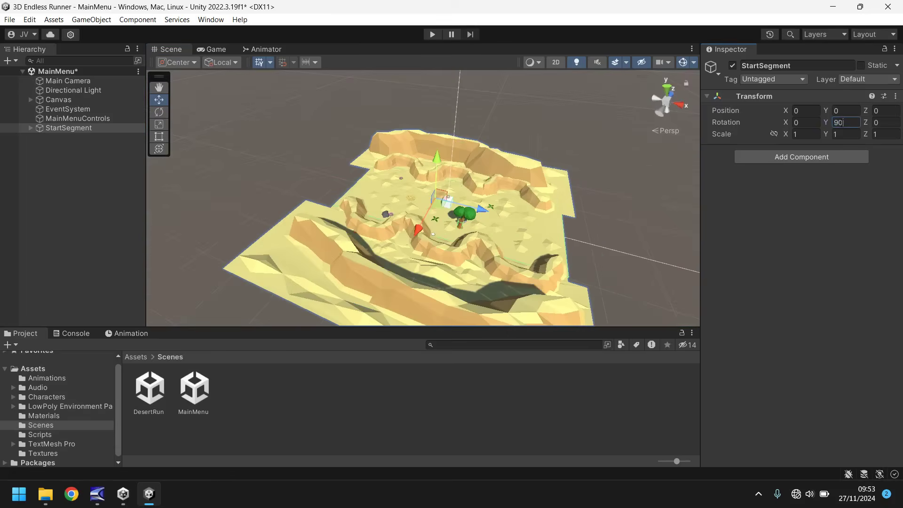
pyautogui.click(212, 49)
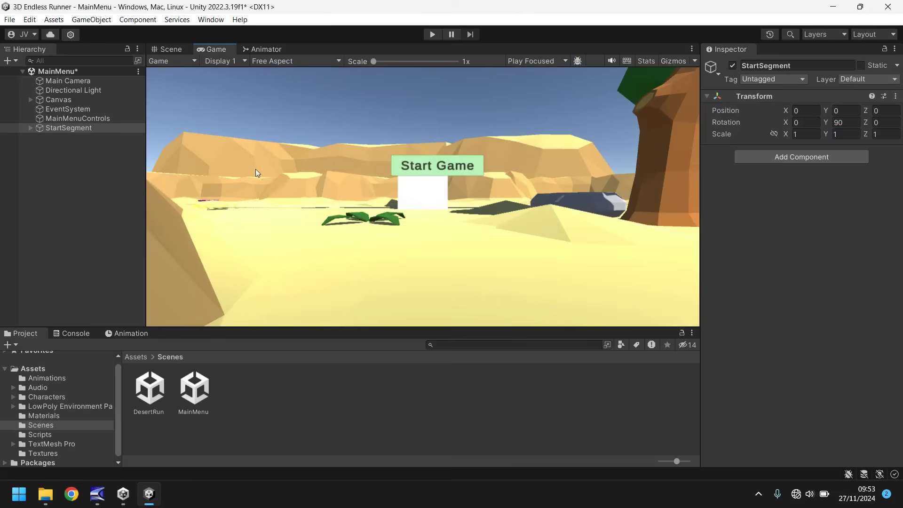
# Raise the Main Camera to Y position 9 and tilt it down to an X rotation of about 11.7.
pyautogui.click(179, 50)
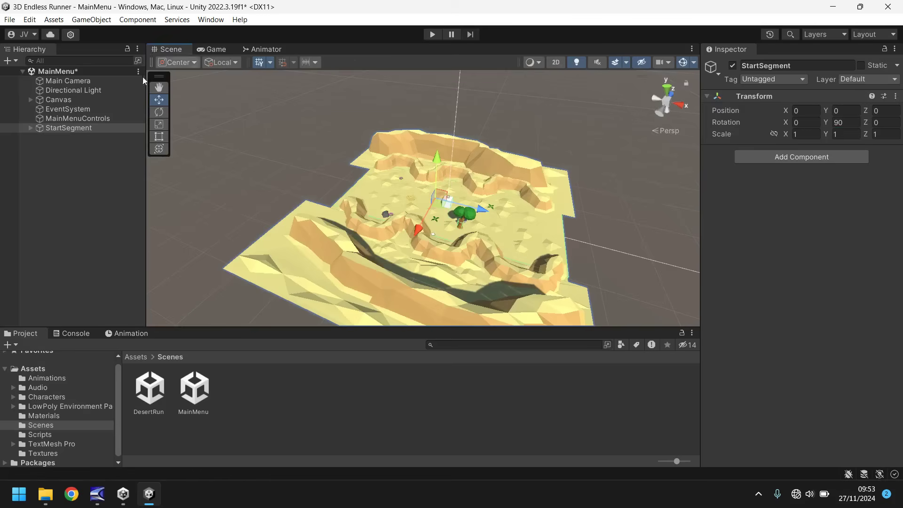
pyautogui.click(79, 82)
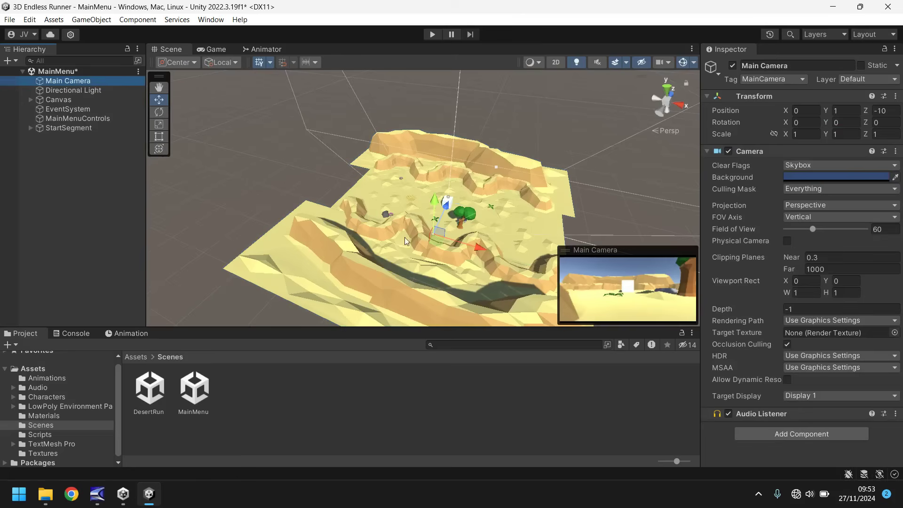
pyautogui.moveTo(434, 203); pyautogui.dragTo(426, 172)
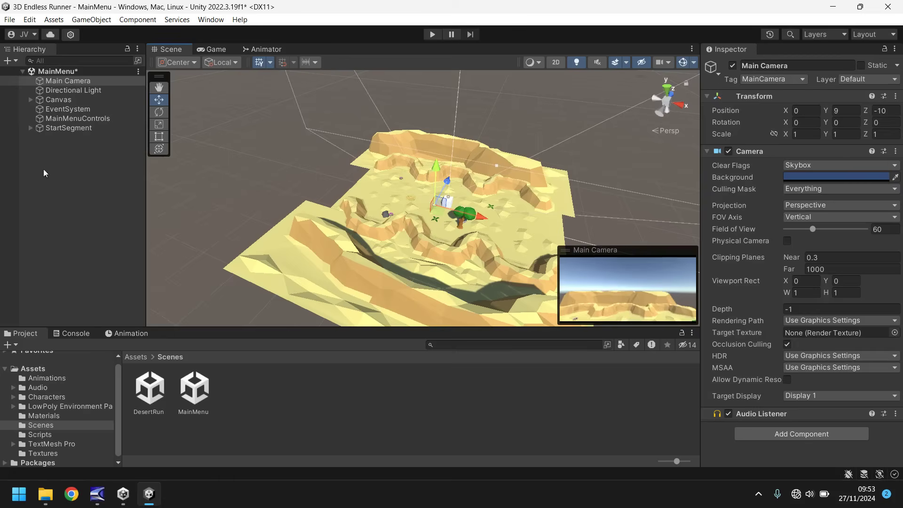
pyautogui.moveTo(827, 123); pyautogui.dragTo(123, 132)
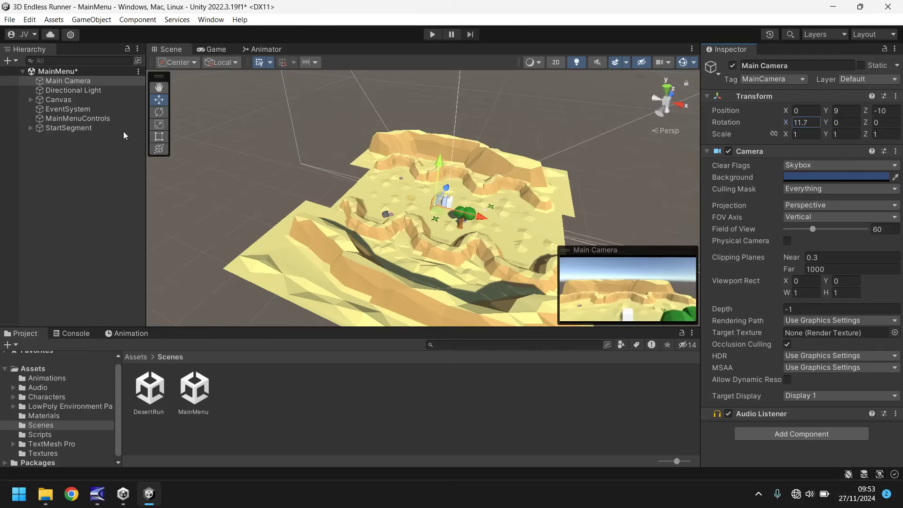
# Delete the Crate01 object from StartSegment and turn the scene view toward the cliffs.
pyautogui.click(30, 128)
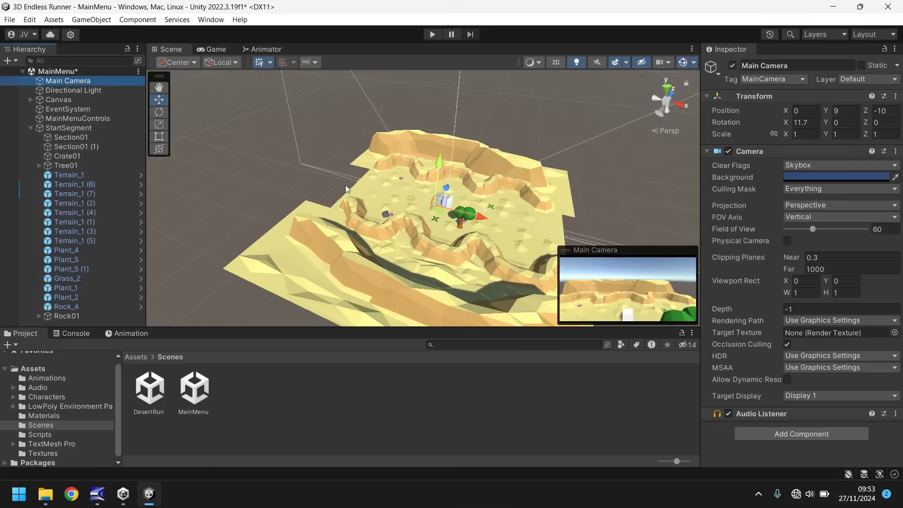
pyautogui.click(79, 156)
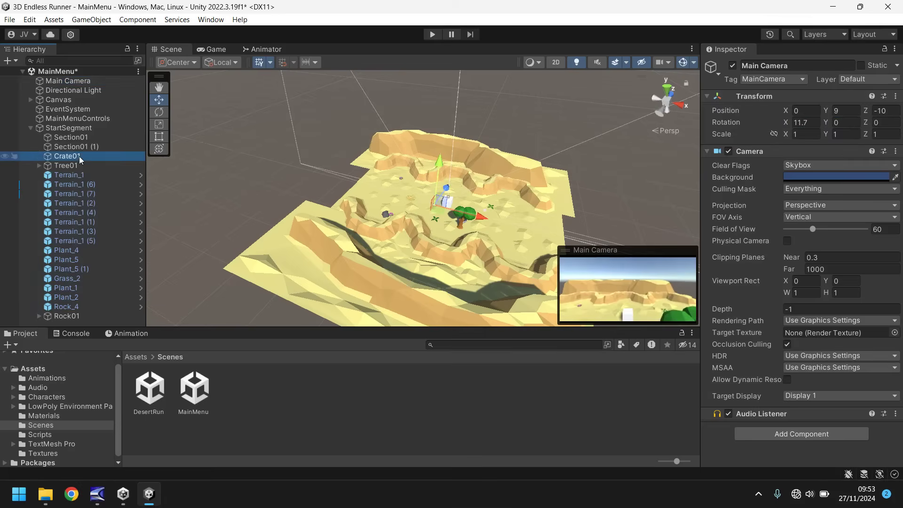
pyautogui.press('Delete')
pyautogui.scroll(5, 291, 173)
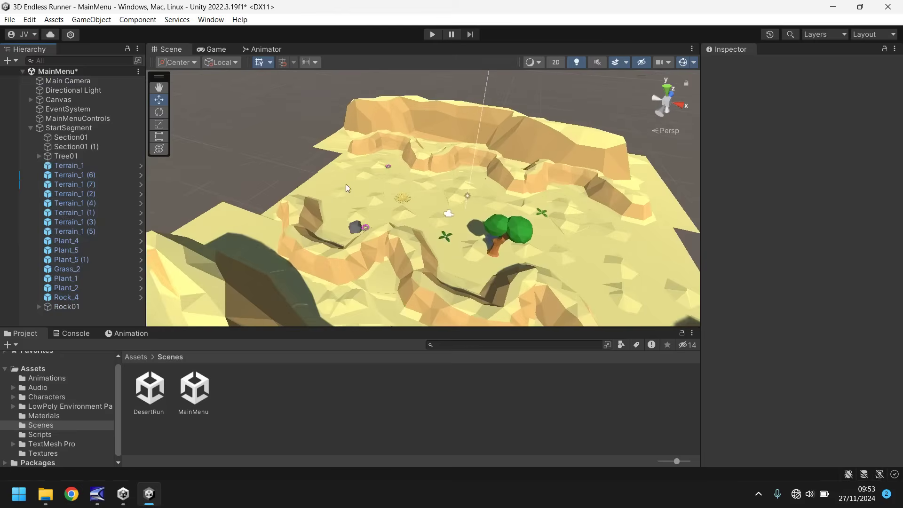
pyautogui.moveTo(458, 153); pyautogui.dragTo(233, 83, button='right')
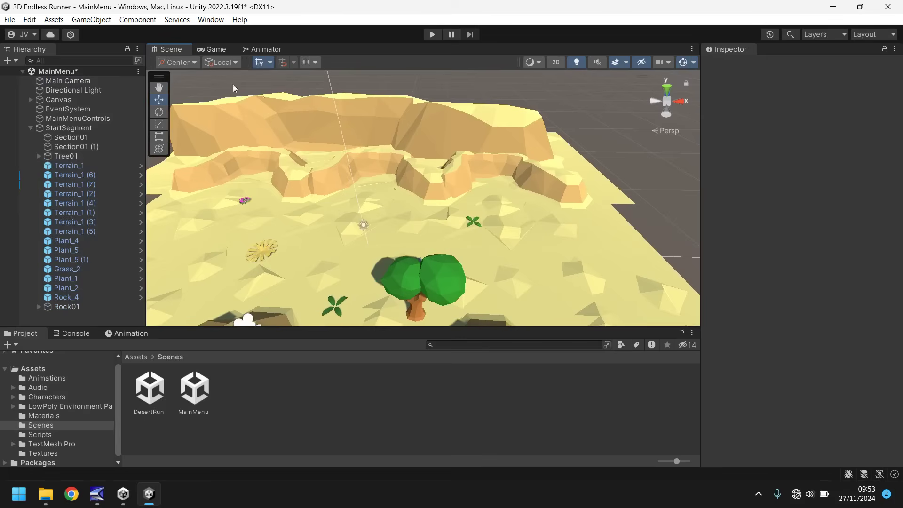
pyautogui.moveTo(452, 165); pyautogui.dragTo(345, 128, button='right')
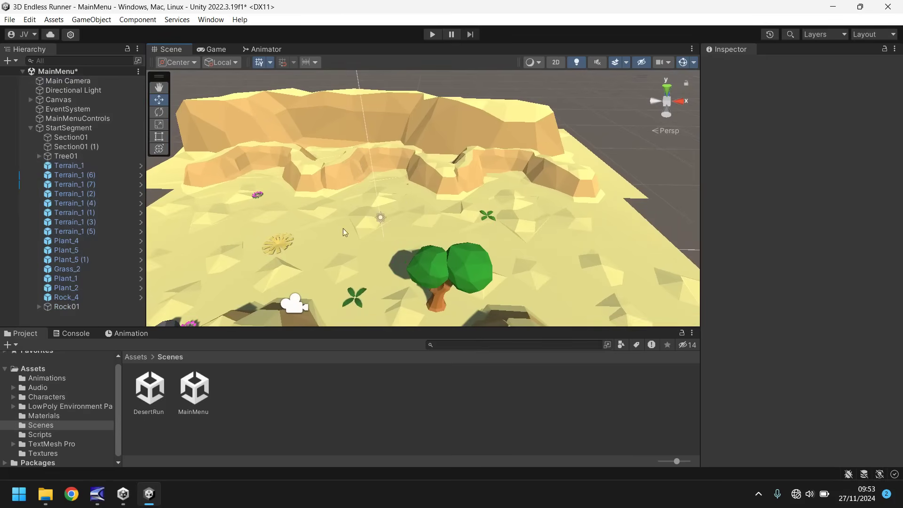
pyautogui.scroll(-5, 360, 224)
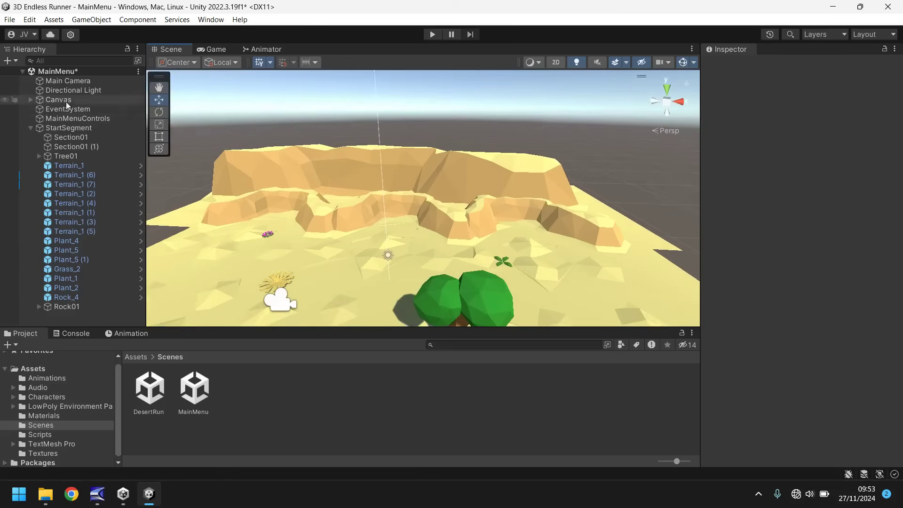
# Preview a sideways pan of the Main Camera to about X 51 in the game view, and reset its X position to 0.
pyautogui.click(68, 81)
pyautogui.click(210, 49)
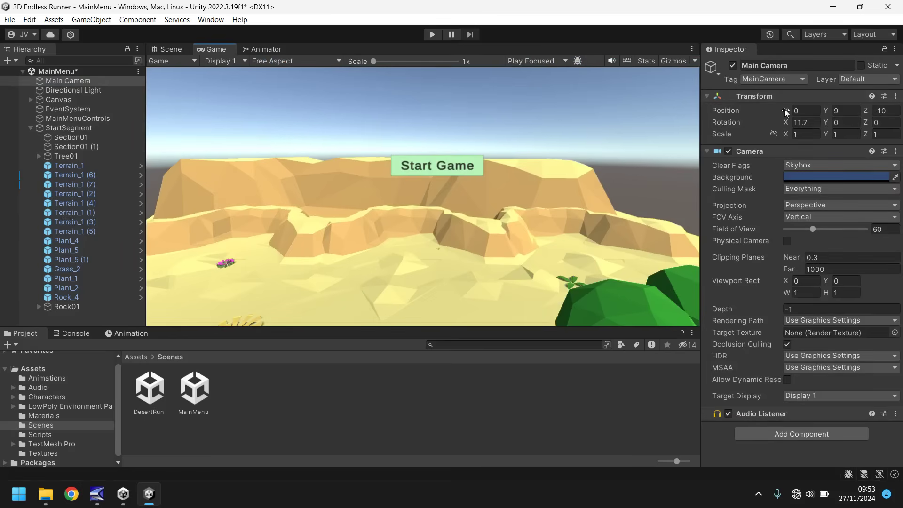
pyautogui.moveTo(785, 111); pyautogui.dragTo(320, 229)
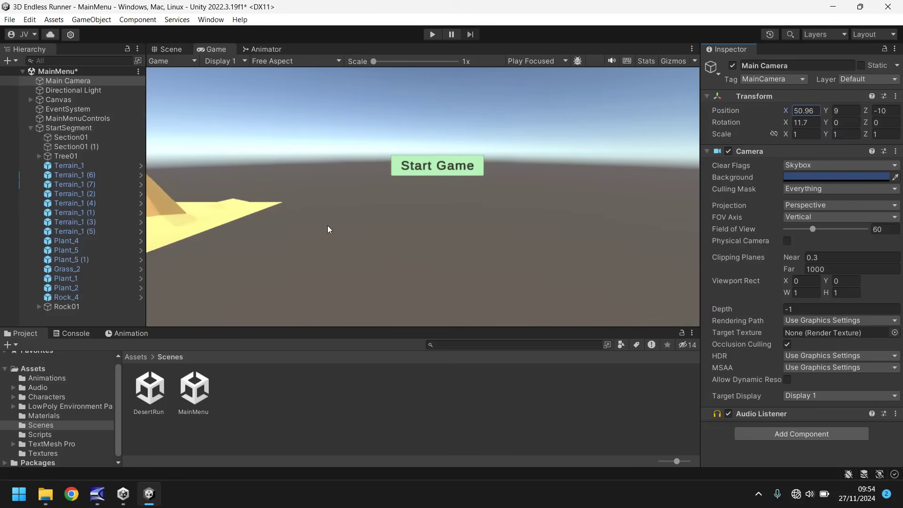
pyautogui.write('0')
pyautogui.press('Return')
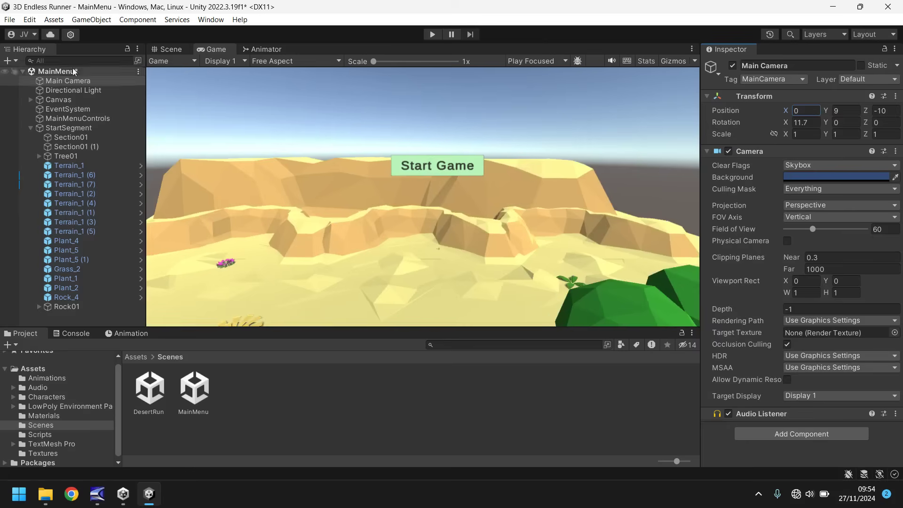
# Move Tree_1 back toward the far cliffs, along its X axis, to bring it into the camera's view.
pyautogui.click(179, 49)
pyautogui.moveTo(477, 169); pyautogui.dragTo(481, 206, button='right')
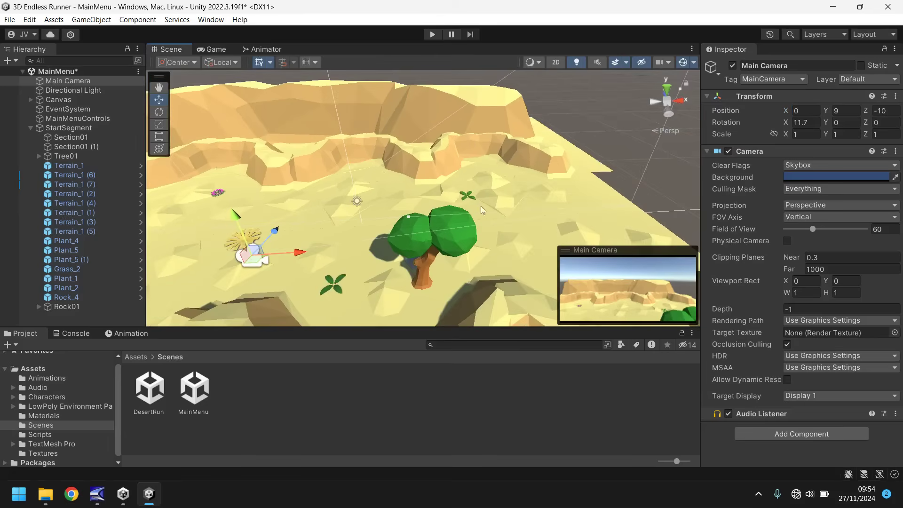
pyautogui.moveTo(529, 151); pyautogui.dragTo(391, 209, button='right')
pyautogui.click(391, 209)
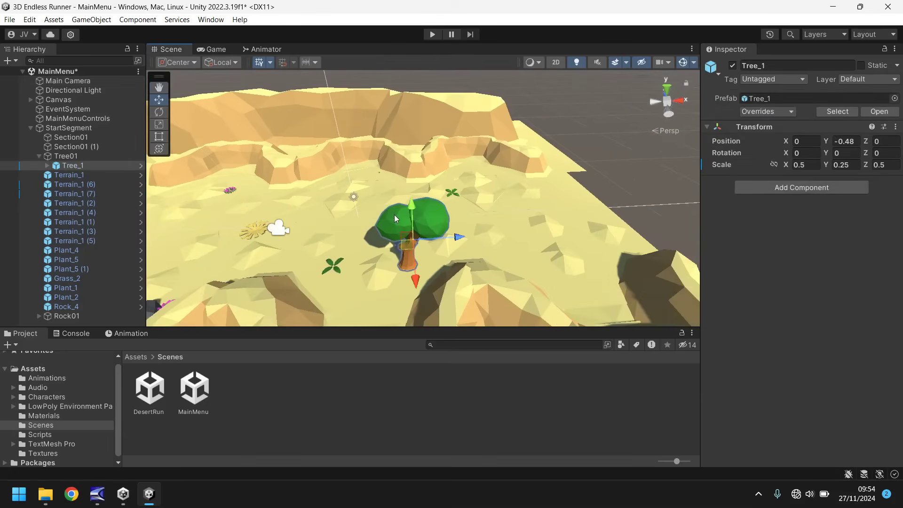
pyautogui.moveTo(416, 281); pyautogui.dragTo(417, 212)
# Move Rock_1 beside the tree at about X -2.75, Z -5.72 and set its Y rotation to about 152.4.
pyautogui.click(406, 241)
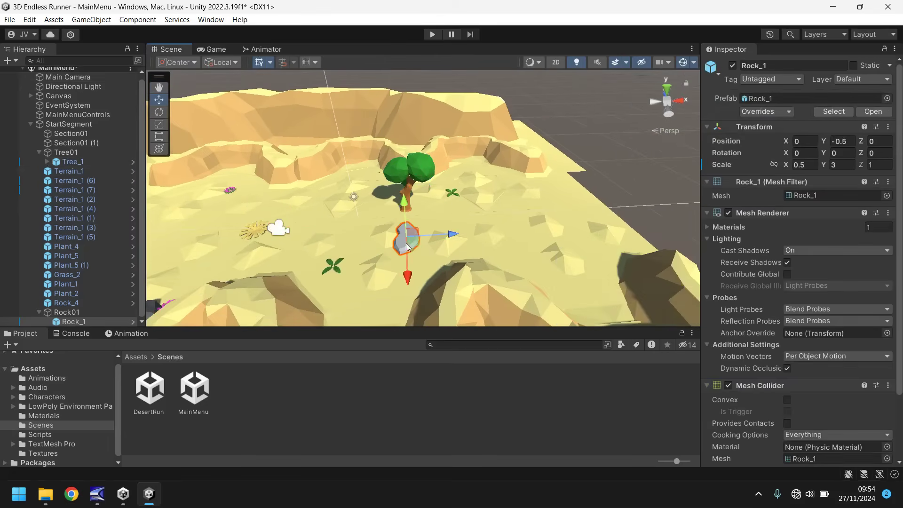
pyautogui.moveTo(407, 278); pyautogui.dragTo(342, 242)
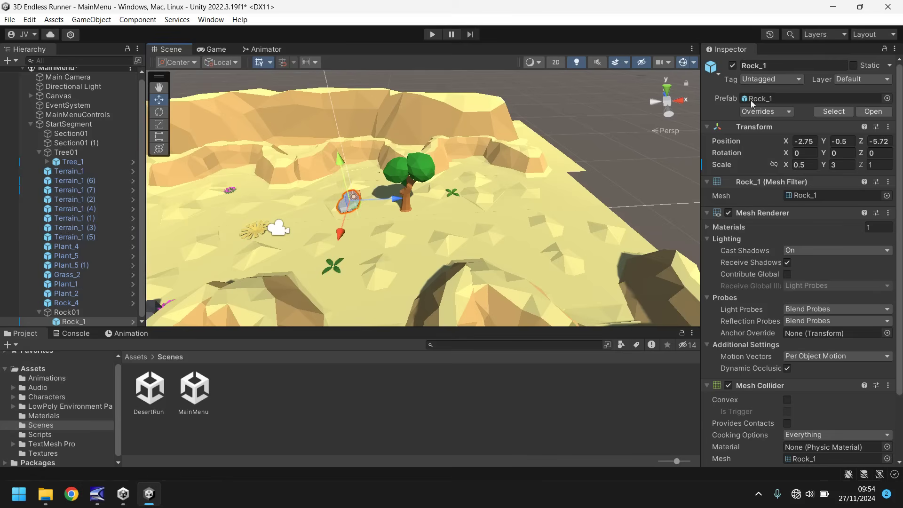
pyautogui.click(842, 153)
pyautogui.write('90')
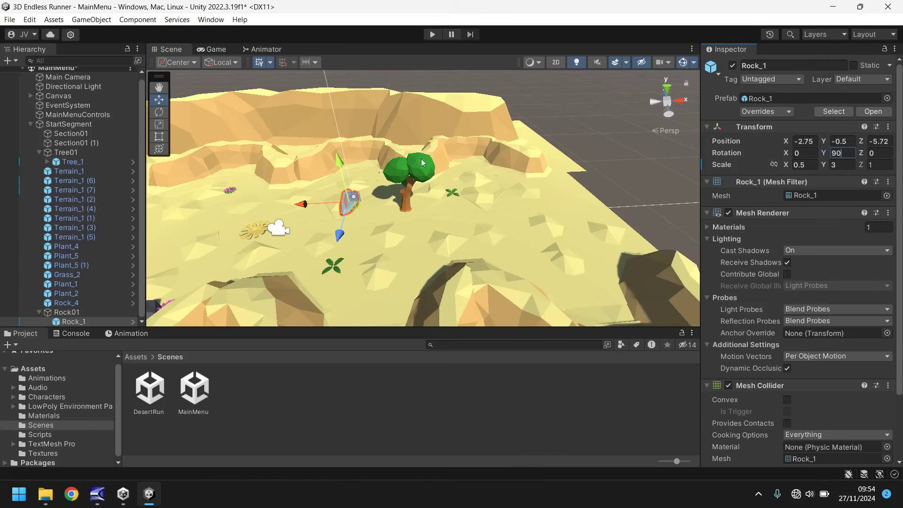
pyautogui.press('Return')
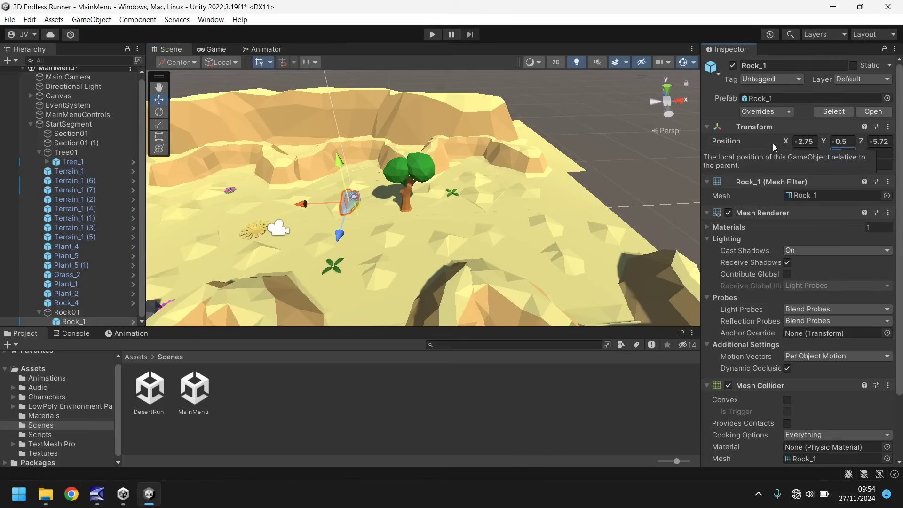
pyautogui.moveTo(820, 155); pyautogui.dragTo(195, 145)
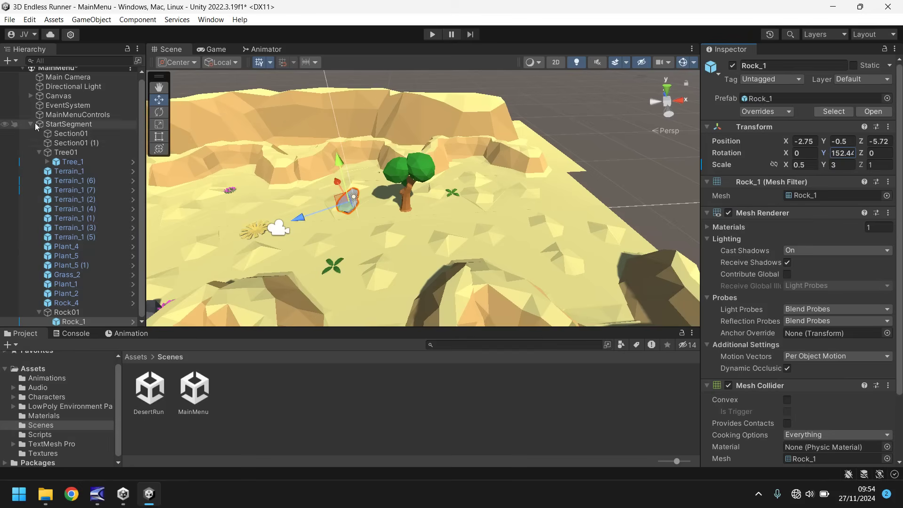
# Duplicate StartSegment and move the copy to about X 42.75, Z -5 so it extends the terrain on the +X side.
pyautogui.click(69, 124)
pyautogui.hotkey('ctrl', 'd')
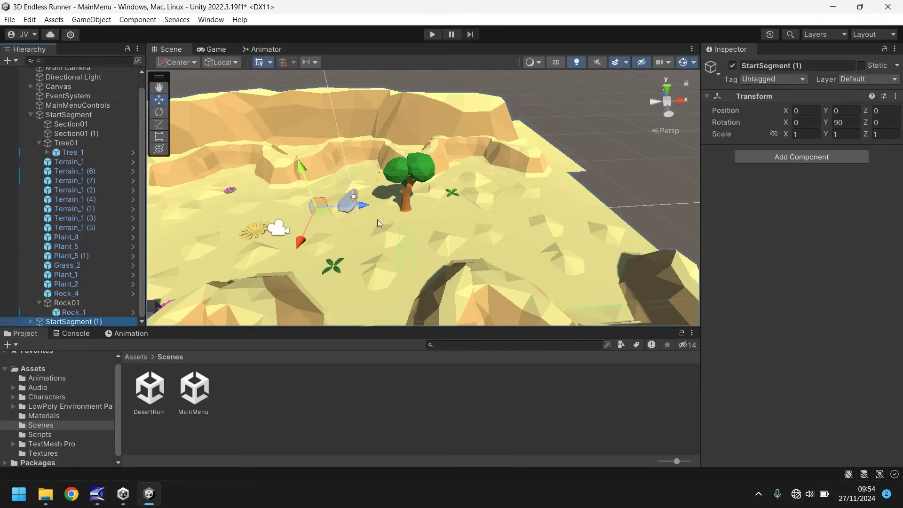
pyautogui.moveTo(374, 219); pyautogui.dragTo(764, 221)
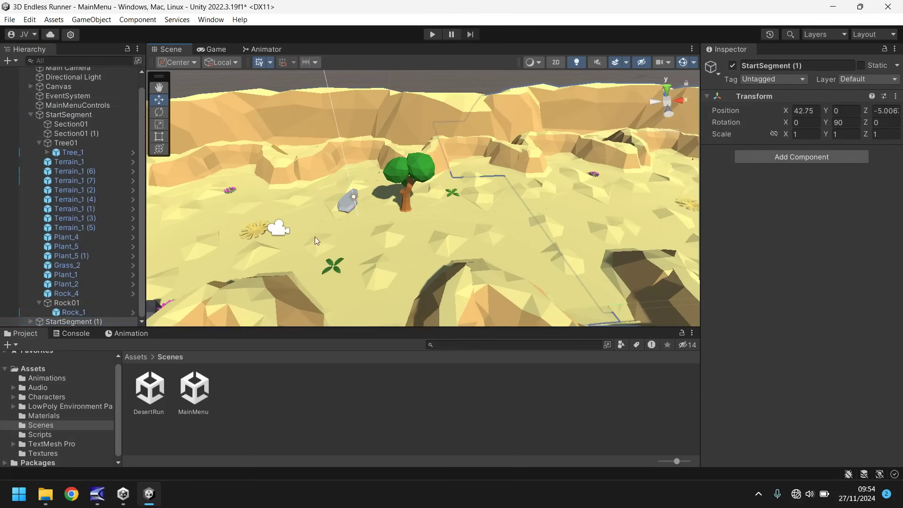
# Duplicate StartSegment (1), move the copy to about X -45.25, Z 5.48 on the opposite side, and check the game view.
pyautogui.hotkey('ctrl', 'd')
pyautogui.scroll(-5, 461, 216)
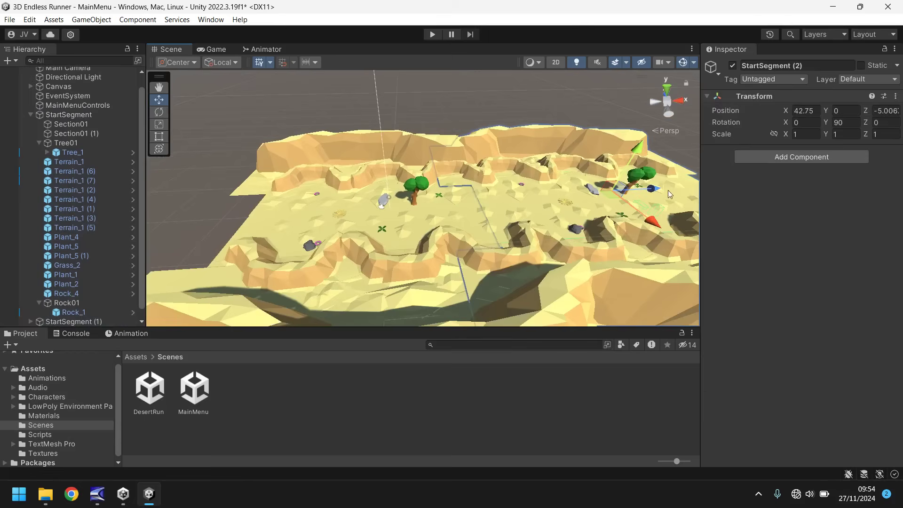
pyautogui.moveTo(653, 191); pyautogui.dragTo(126, 227)
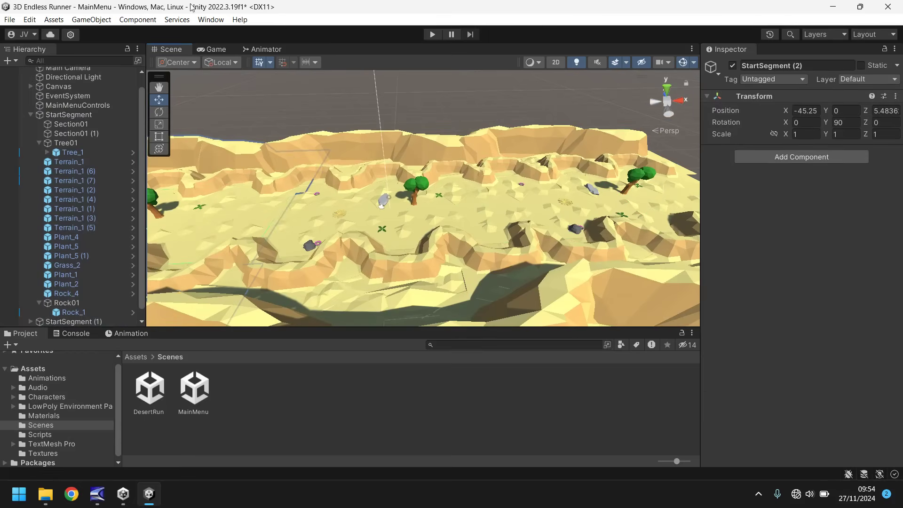
pyautogui.click(213, 48)
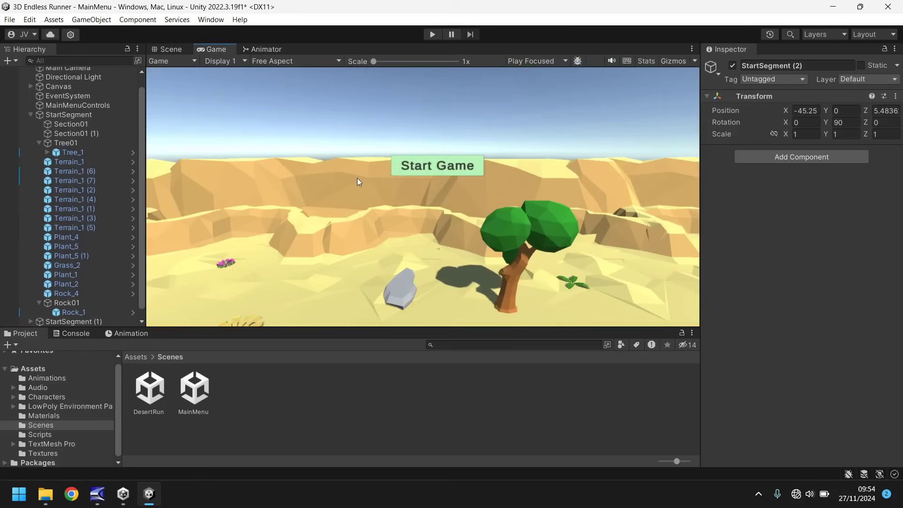
# Collapse the StartSegment object's children and rename it Seg1.
pyautogui.click(30, 114)
pyautogui.click(81, 128)
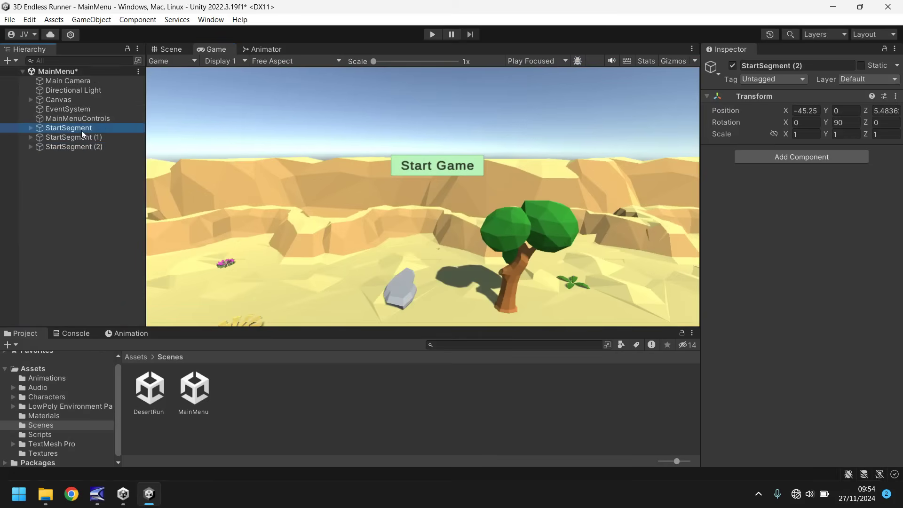
pyautogui.click(82, 128)
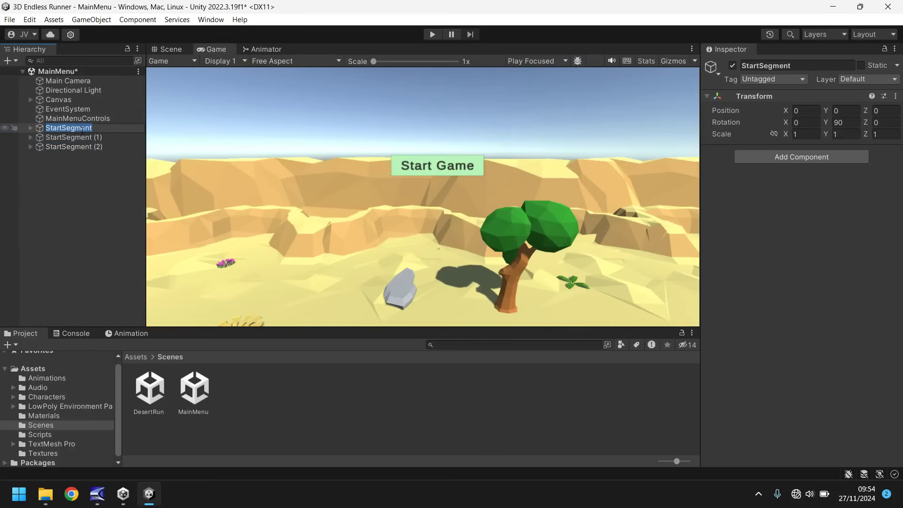
pyautogui.write('Seg1')
pyautogui.press('Return')
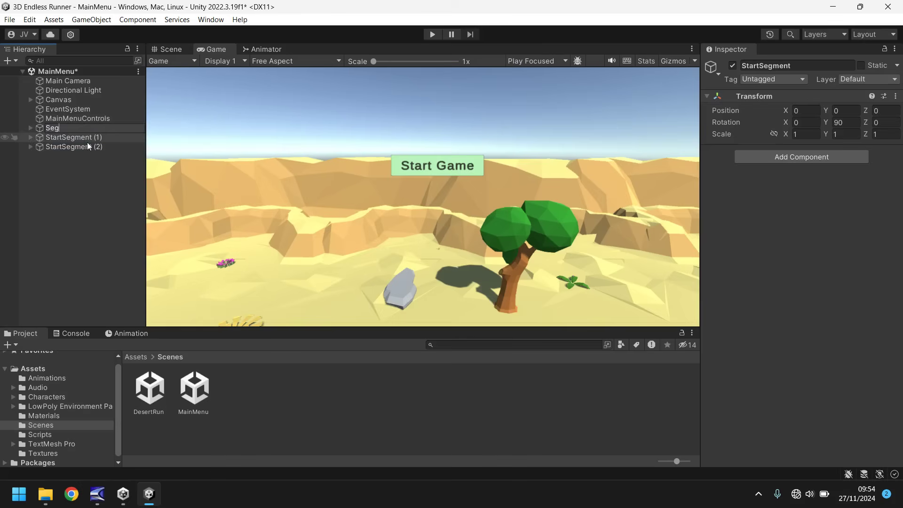
# Rename StartSegment (1) as Seg2 and StartSegment (2) as Seg3.
pyautogui.click(78, 137)
pyautogui.click(78, 137)
pyautogui.write('Seg1')
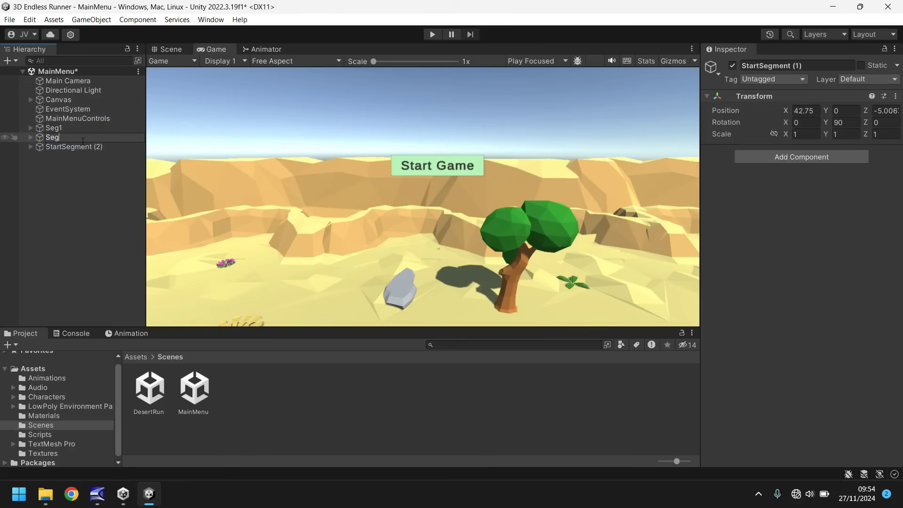
pyautogui.write('2')
pyautogui.click(72, 147)
pyautogui.press('F2')
pyautogui.write('Se')
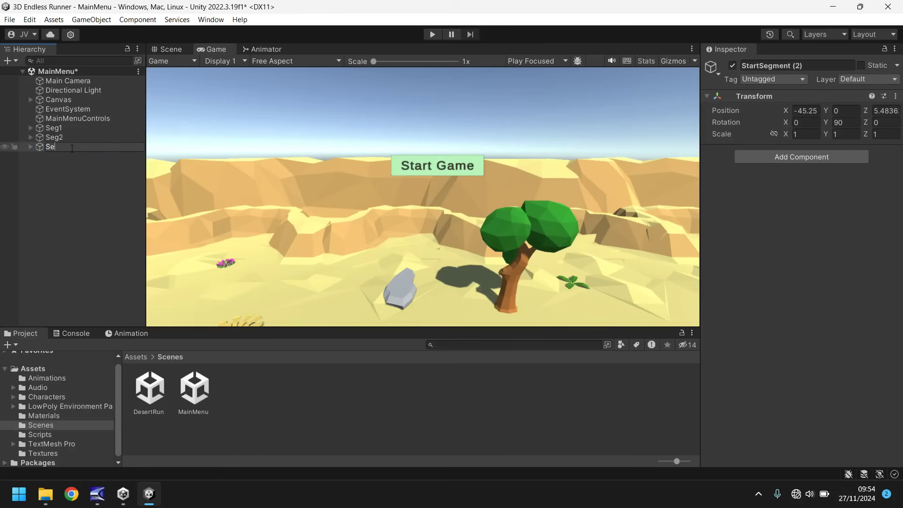
pyautogui.write('g3')
pyautogui.press('Return')
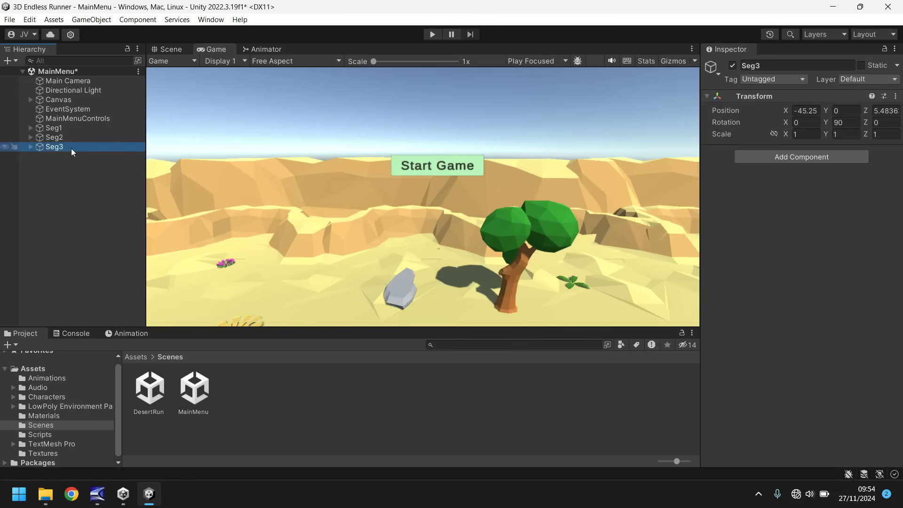
# Place the Ch09_nonPBR@Running character from the Characters/Timmy folder in the scene beside the rock, at about X 0.5, Z -0.53.
pyautogui.click(55, 396)
pyautogui.doubleClick(143, 388)
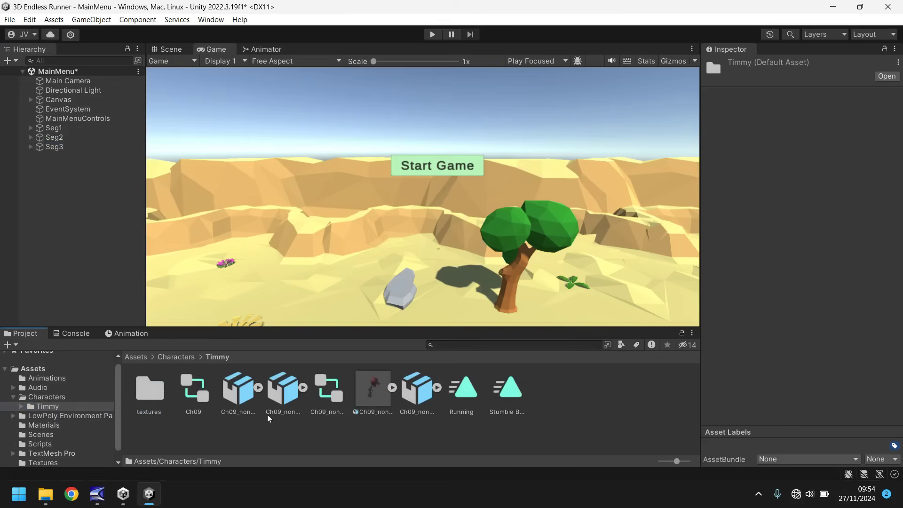
pyautogui.click(393, 389)
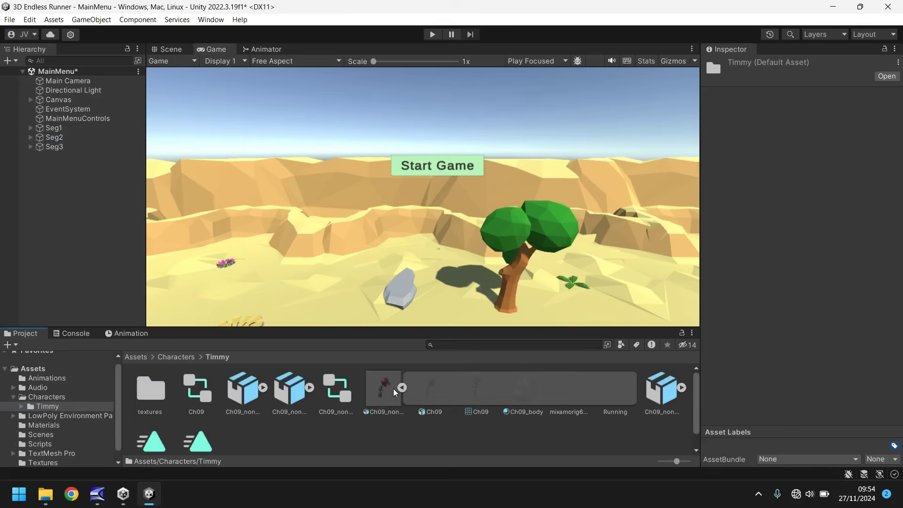
pyautogui.click(393, 388)
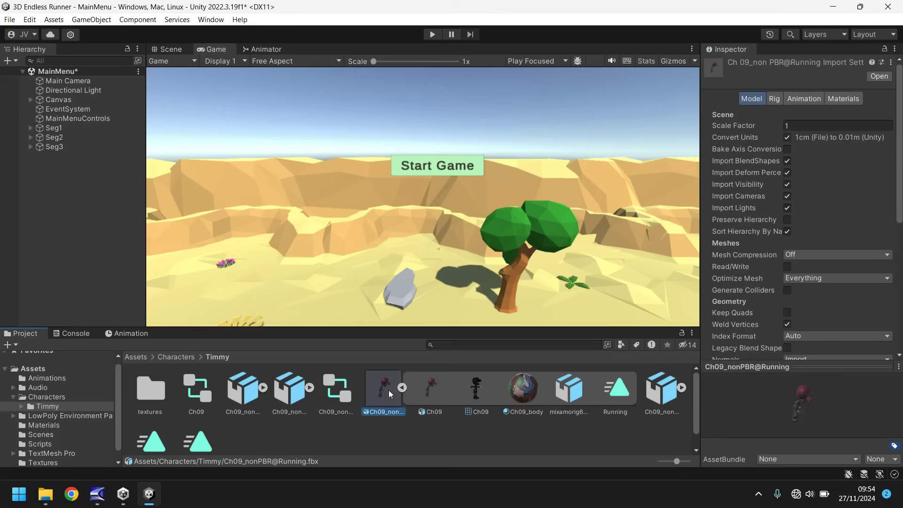
pyautogui.click(402, 387)
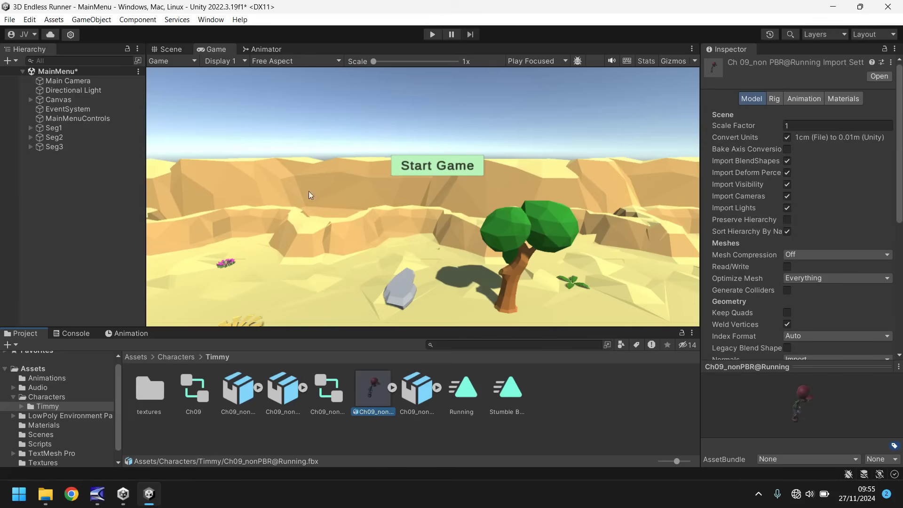
pyautogui.click(170, 50)
pyautogui.scroll(10, 295, 201)
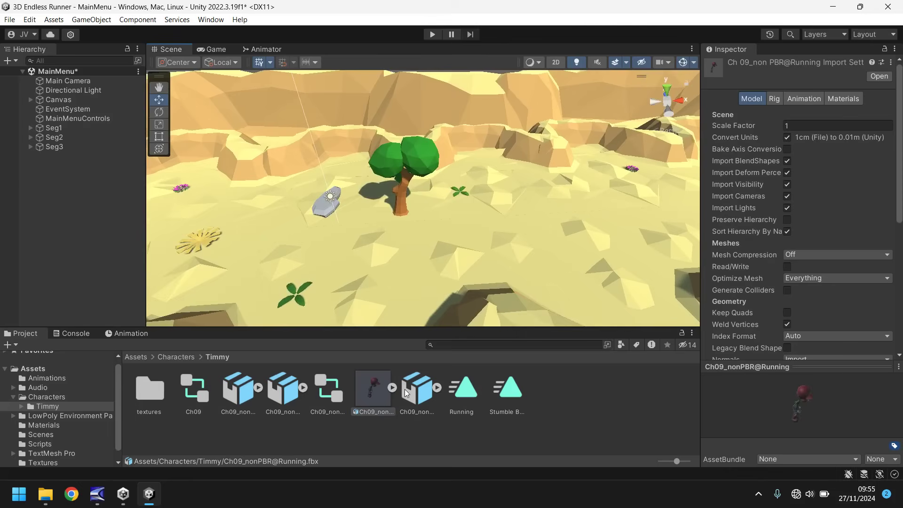
pyautogui.moveTo(369, 380); pyautogui.dragTo(346, 228)
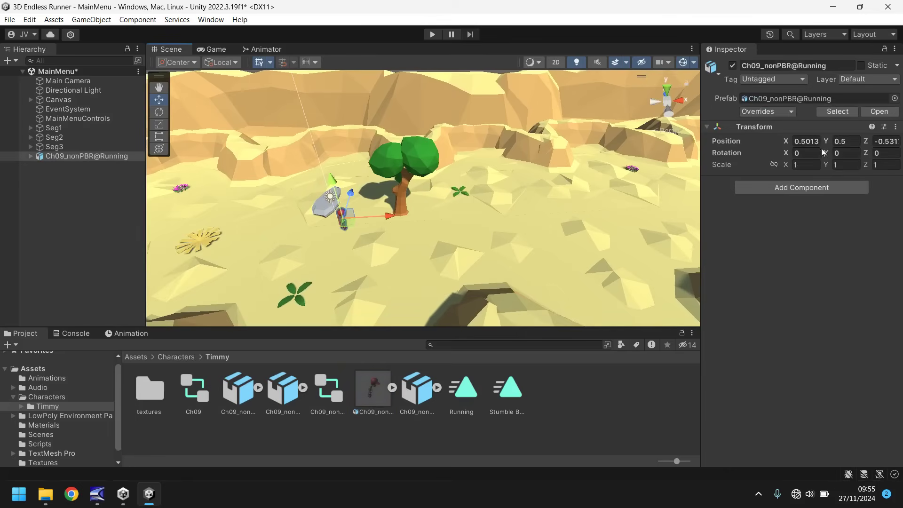
# Set the running character's Y rotation to 180 and check it in the game view.
pyautogui.click(845, 153)
pyautogui.write('180')
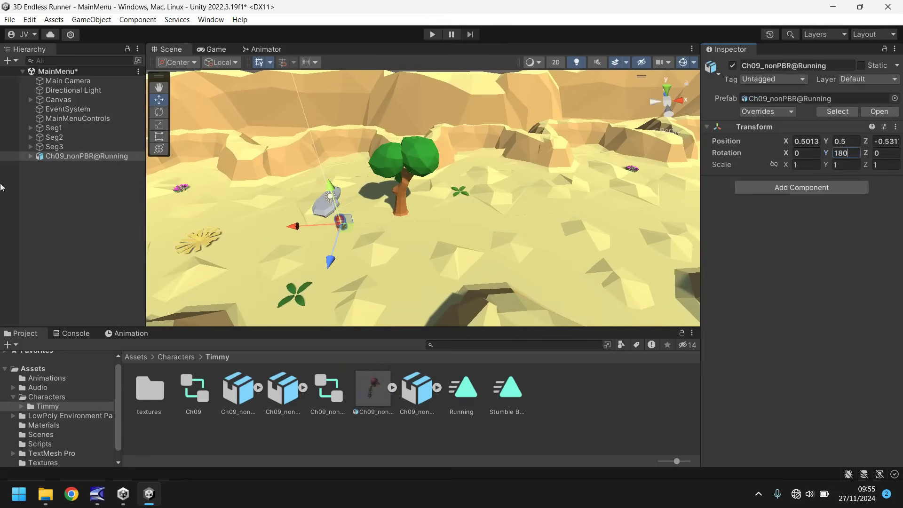
pyautogui.click(221, 52)
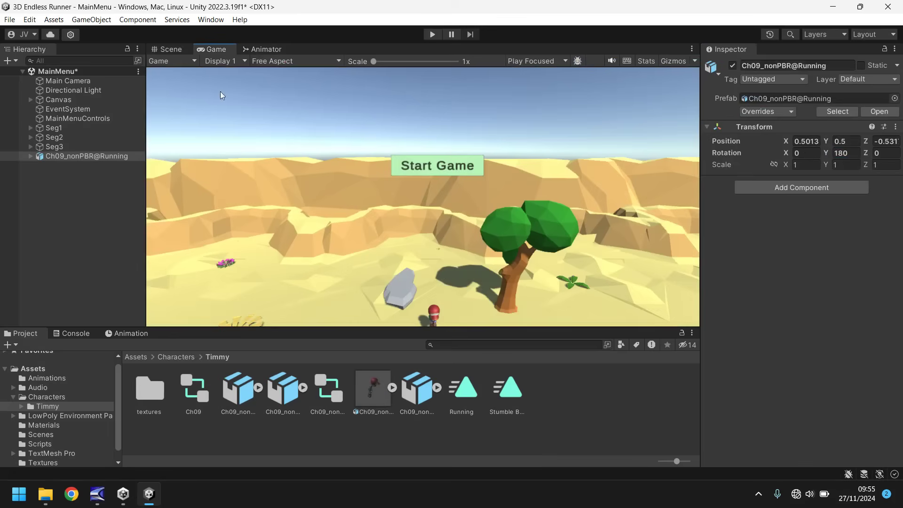
# Move the Main Camera down toward the character to about Y 0.92, Z -3.41 and tilt it to X rotation -13.7.
pyautogui.click(168, 48)
pyautogui.click(68, 80)
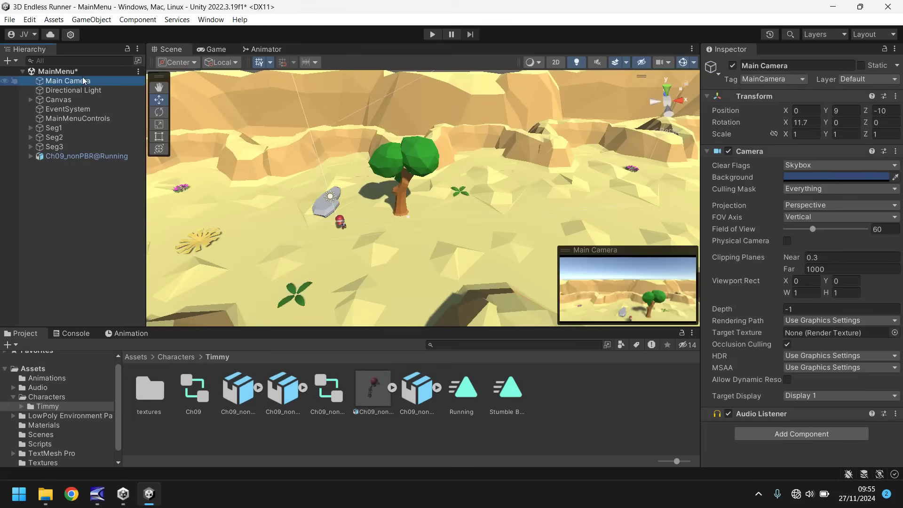
pyautogui.moveTo(476, 206); pyautogui.dragTo(337, 197, button='right')
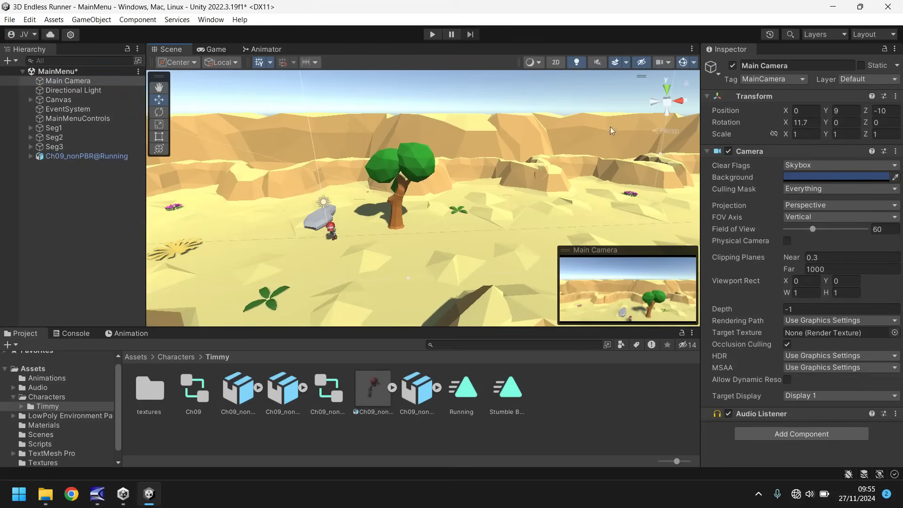
pyautogui.scroll(-3, 251, 169)
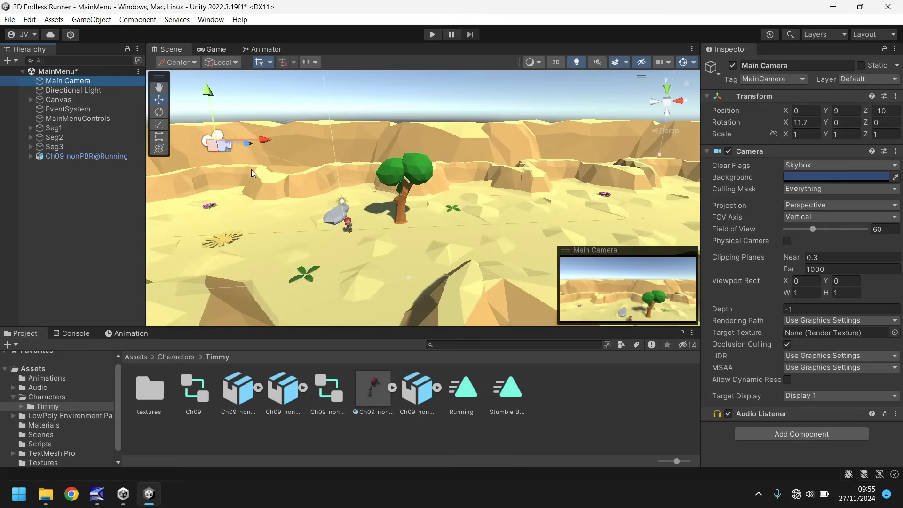
pyautogui.moveTo(291, 135); pyautogui.dragTo(343, 182)
pyautogui.moveTo(785, 123); pyautogui.dragTo(730, 124)
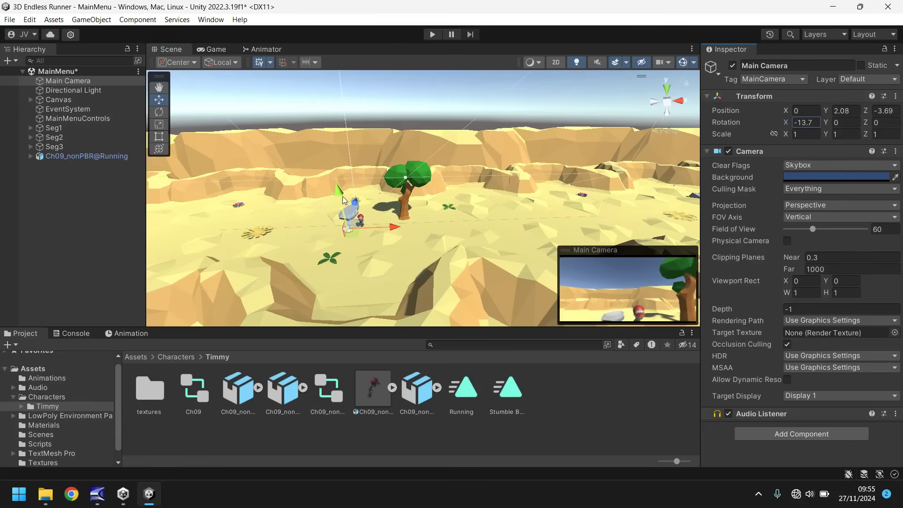
pyautogui.moveTo(338, 191); pyautogui.dragTo(343, 210)
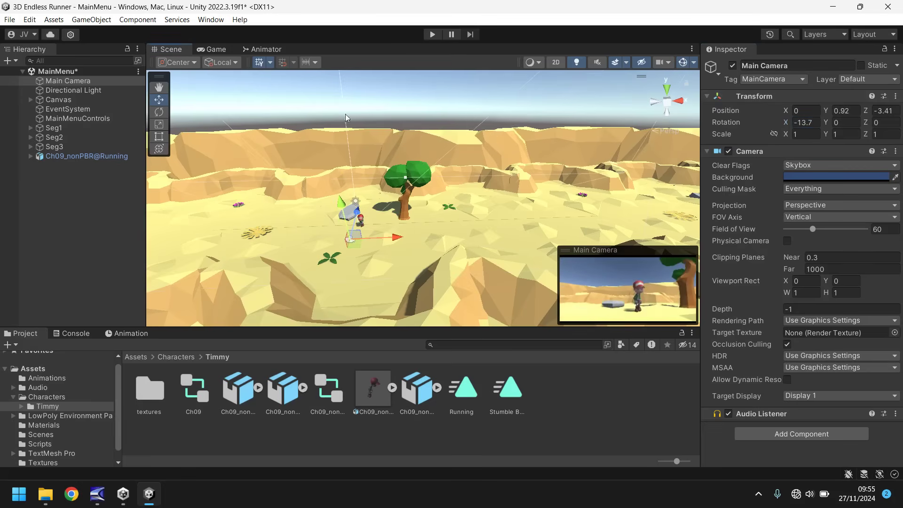
pyautogui.click(218, 50)
# Move the character toward the tree to about X 2.11 and check the framing in the game view.
pyautogui.click(173, 50)
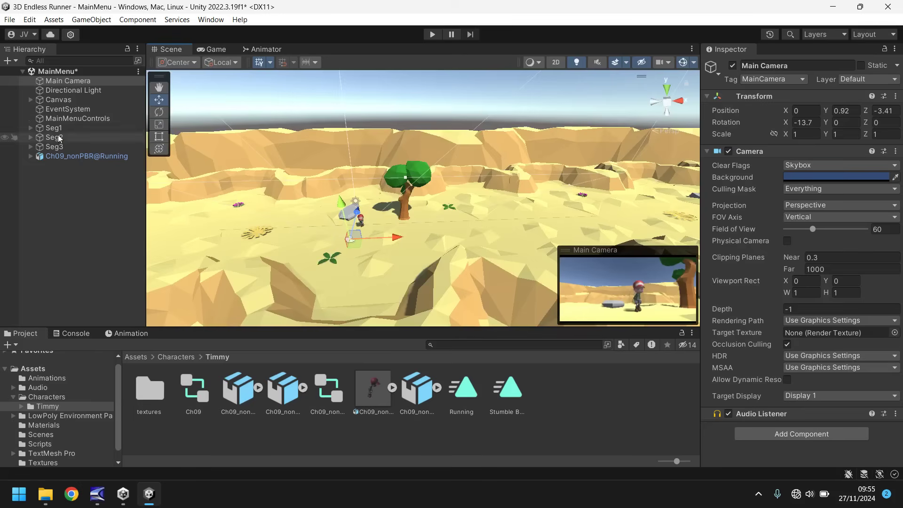
pyautogui.click(87, 156)
pyautogui.moveTo(316, 224); pyautogui.dragTo(337, 224)
pyautogui.click(212, 50)
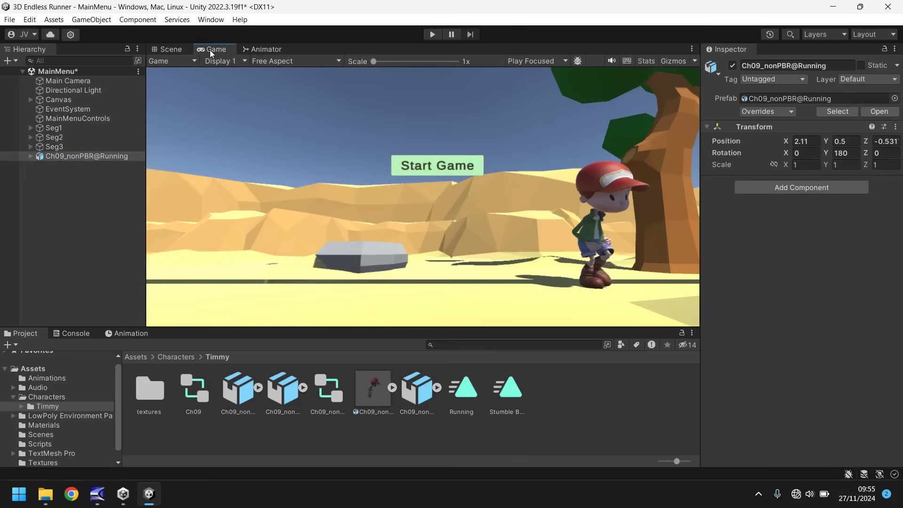
pyautogui.click(170, 50)
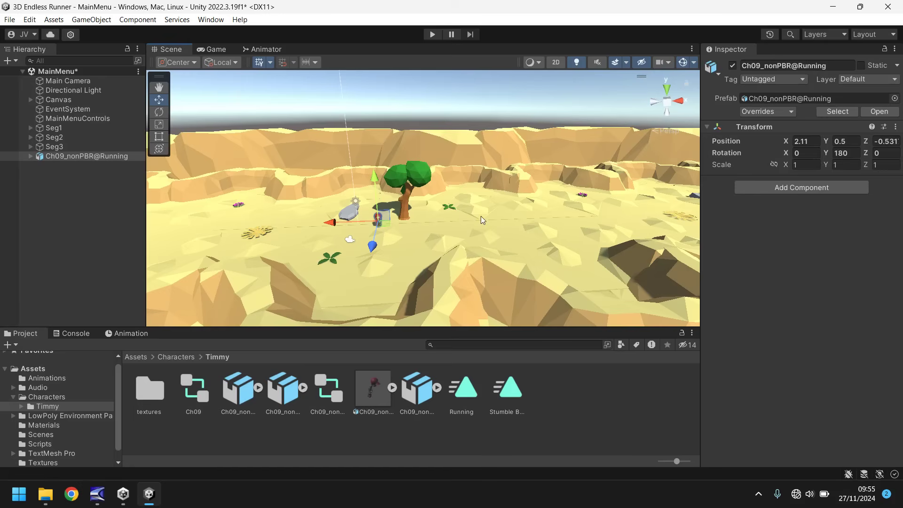
pyautogui.click(216, 50)
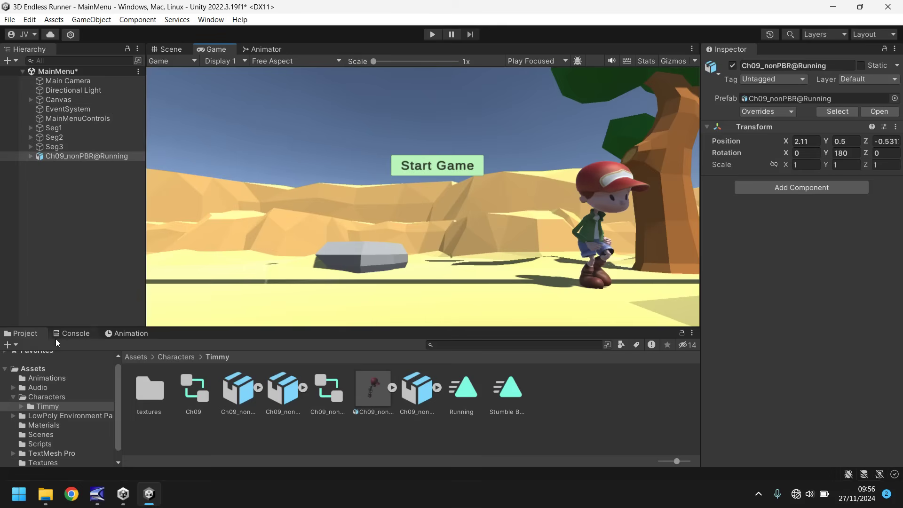
# Open the MainMenuControl script in Visual Studio and begin an IEnumerator declaration below the StartGame method.
pyautogui.click(46, 444)
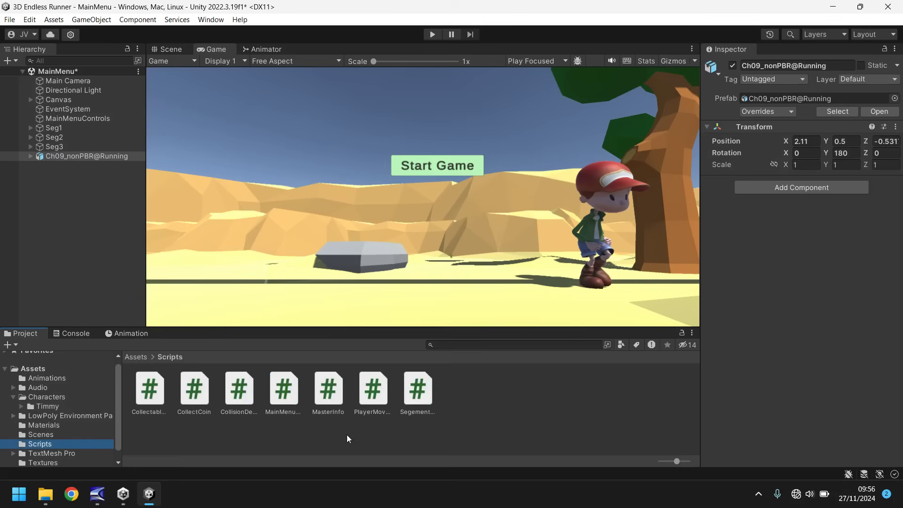
pyautogui.doubleClick(286, 400)
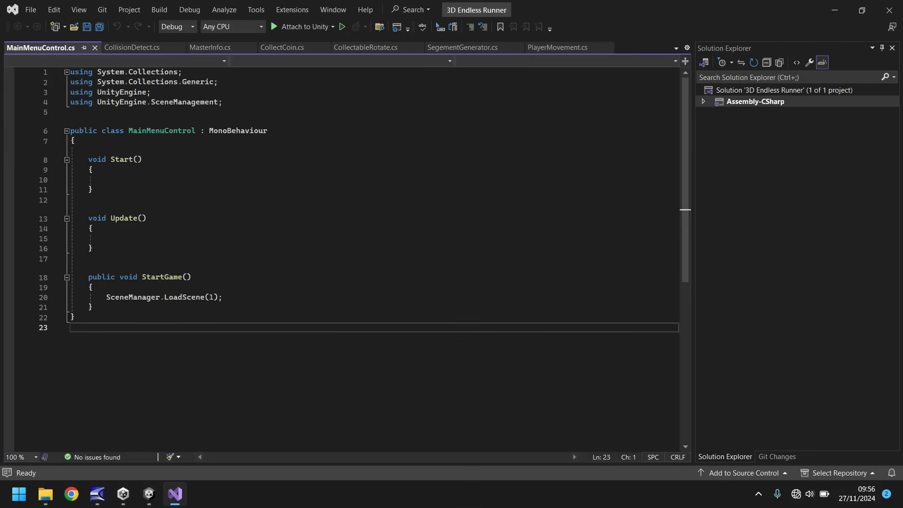
pyautogui.click(114, 307)
pyautogui.press('Return')
pyautogui.press('Return')
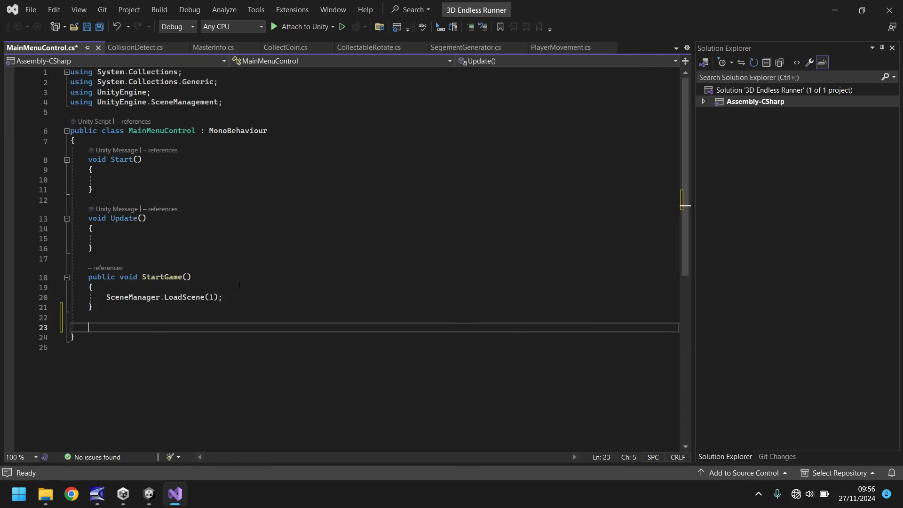
pyautogui.write('IER')
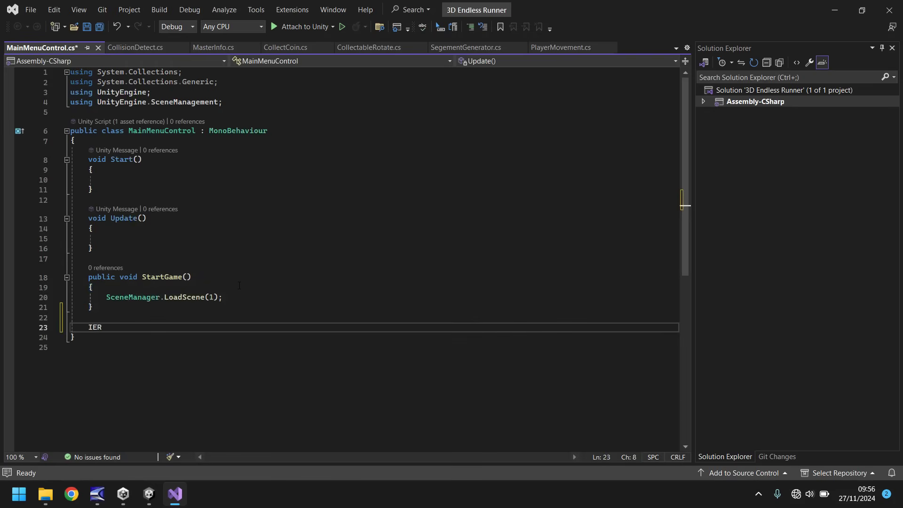
pyautogui.press('BackSpace')
pyautogui.write('numerator')
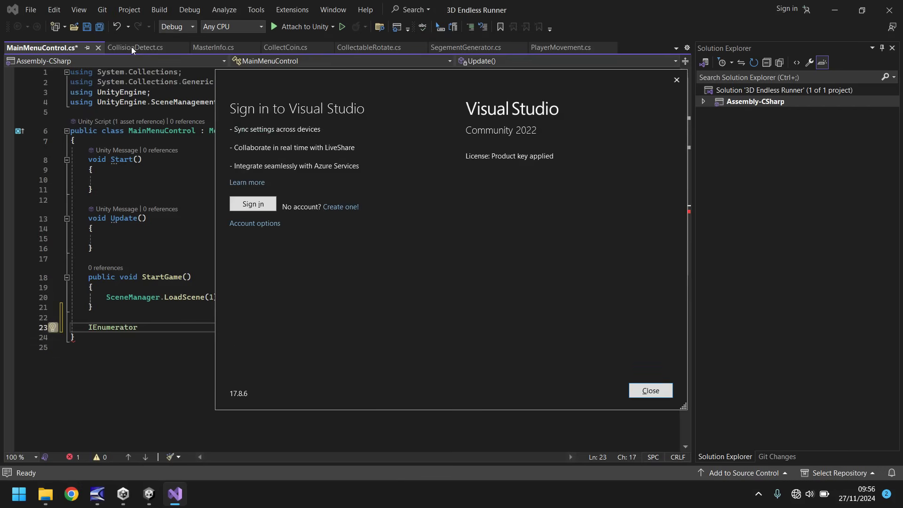
pyautogui.click(651, 390)
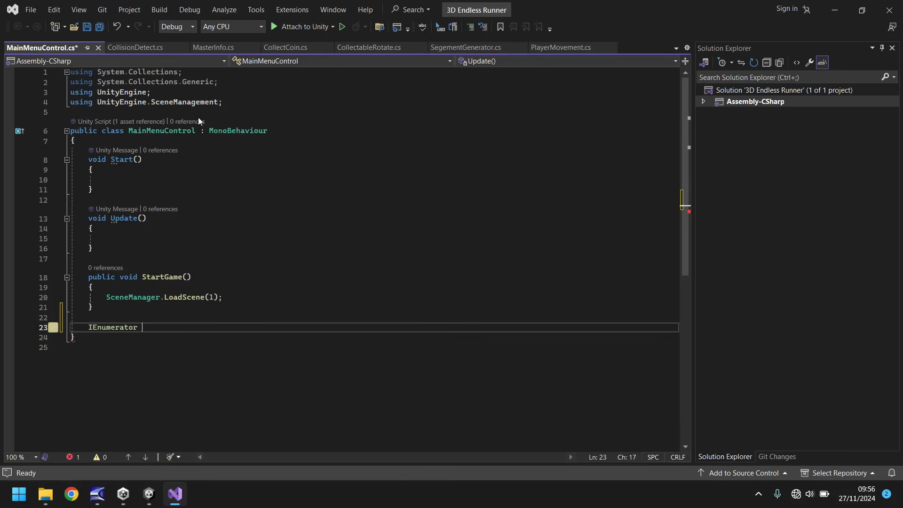
# Check the CollisionDetect script for reference, and complete the IEnumerator declaration in MainMenuControl as StartButton() with a braced body.
pyautogui.click(136, 48)
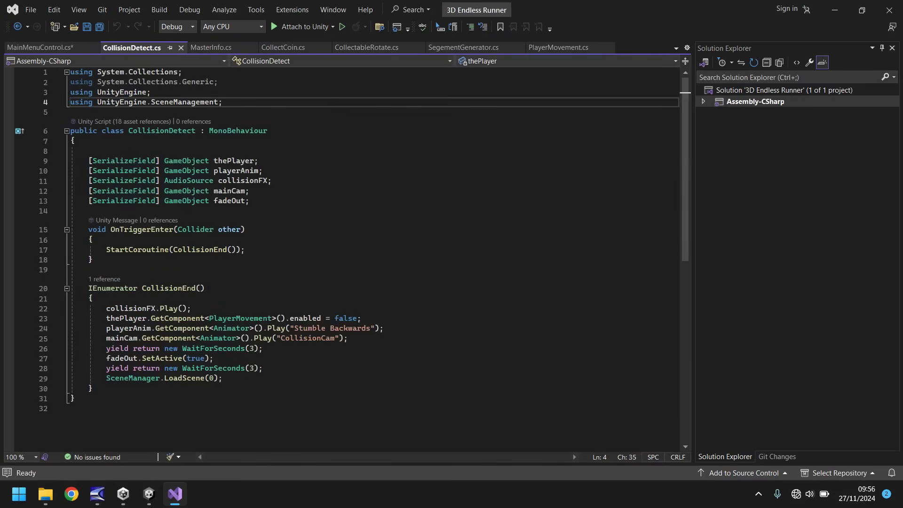
pyautogui.click(58, 48)
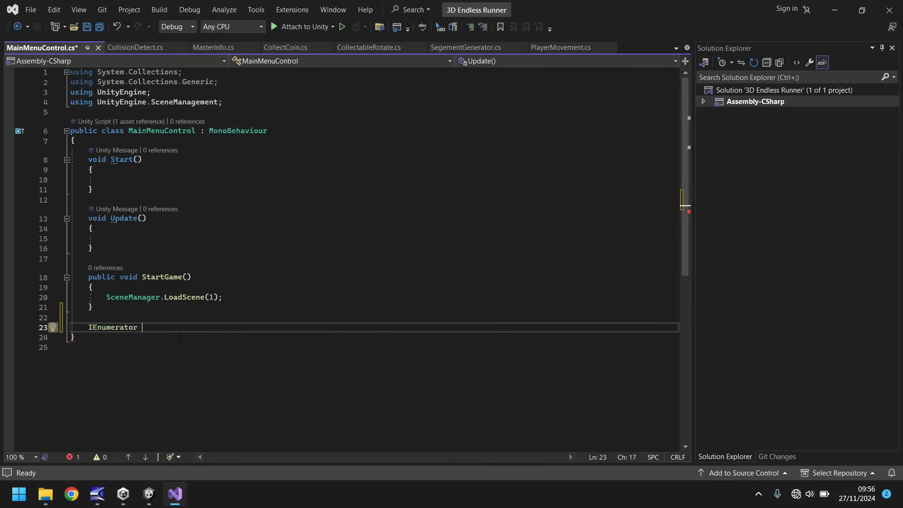
pyautogui.write('St')
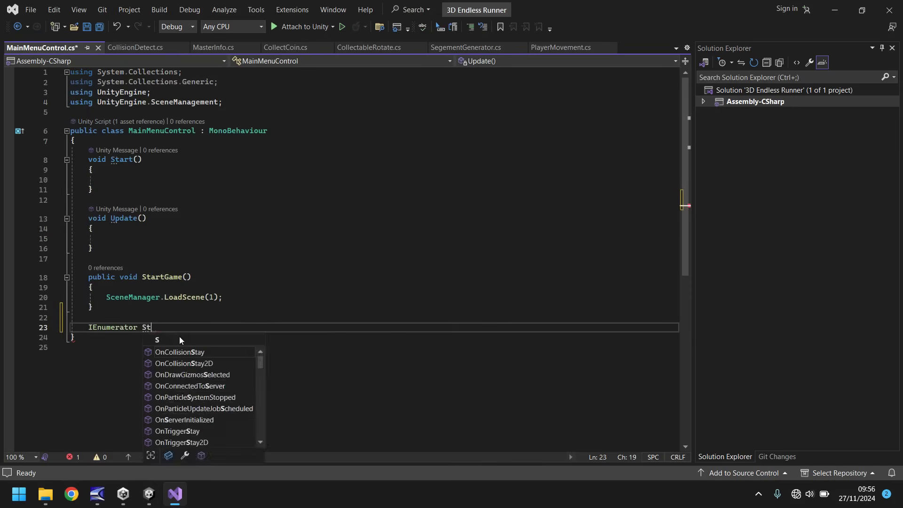
pyautogui.write('artB')
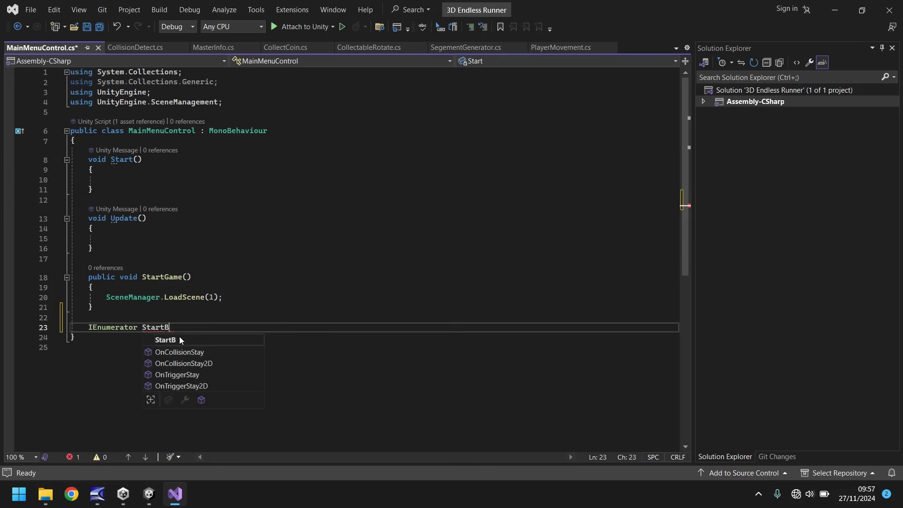
pyautogui.write('utton()')
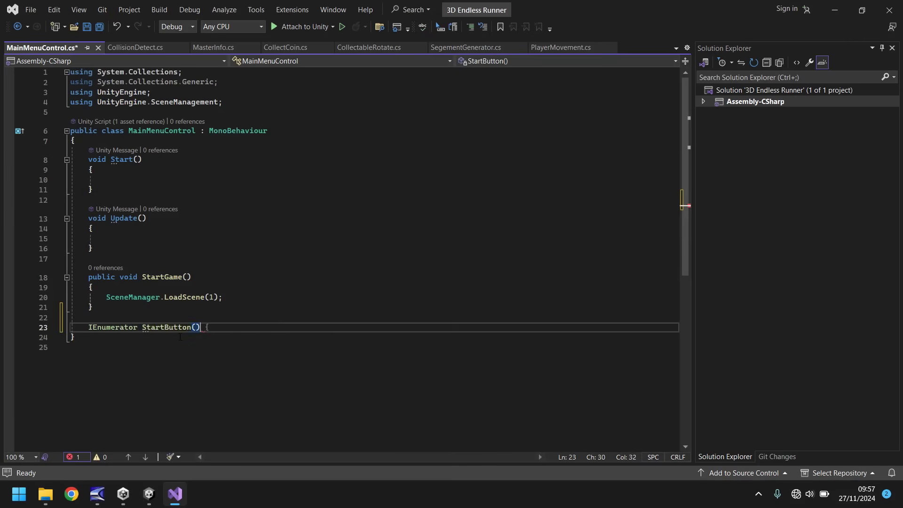
pyautogui.write('{')
pyautogui.press('Return')
# Add a one-second wait inside StartButton: yield return new WaitForSeconds(1);.
pyautogui.write('yiel')
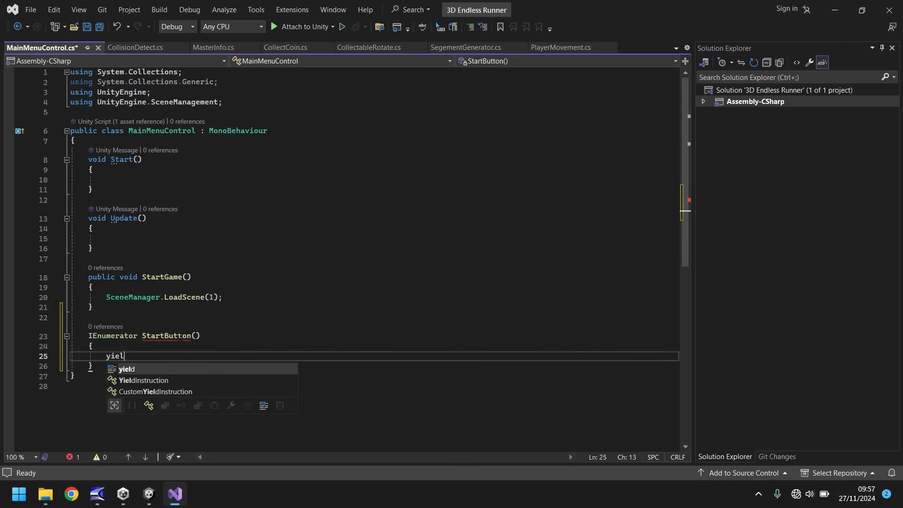
pyautogui.write('d return ne')
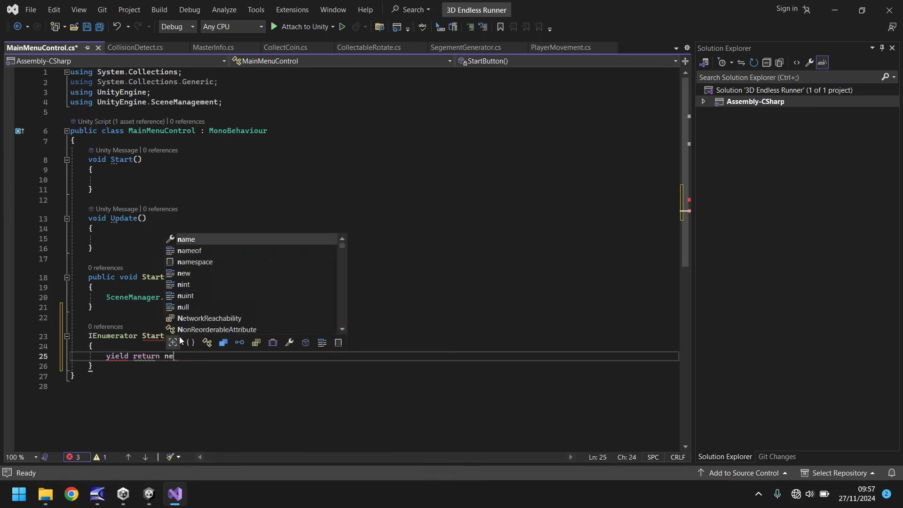
pyautogui.write('w WaitForSe')
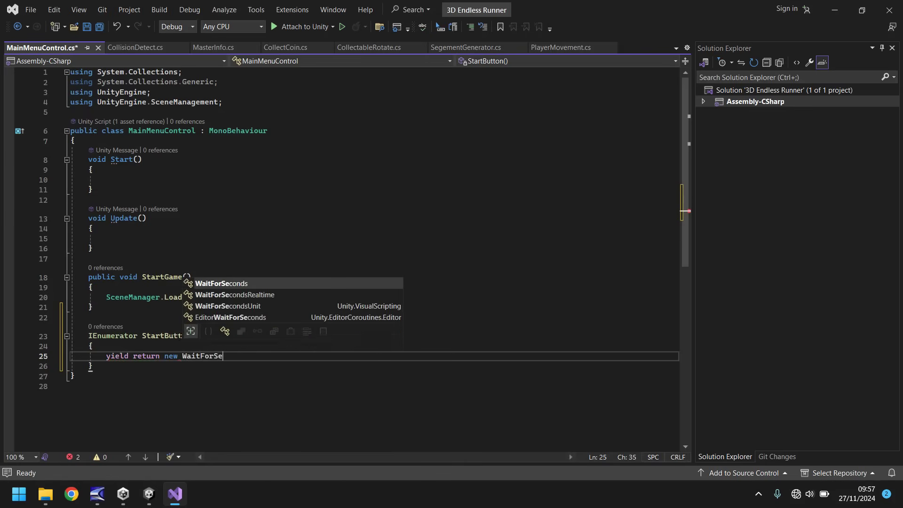
pyautogui.write('conds(1);')
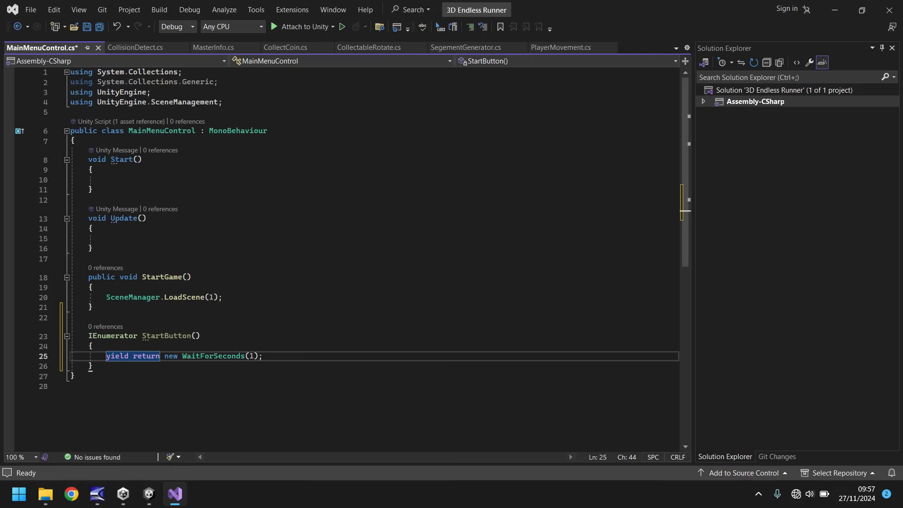
# Move the SceneManager.LoadScene(1); line out of StartGame to below the wait in StartButton.
pyautogui.moveTo(238, 297); pyautogui.dragTo(108, 299)
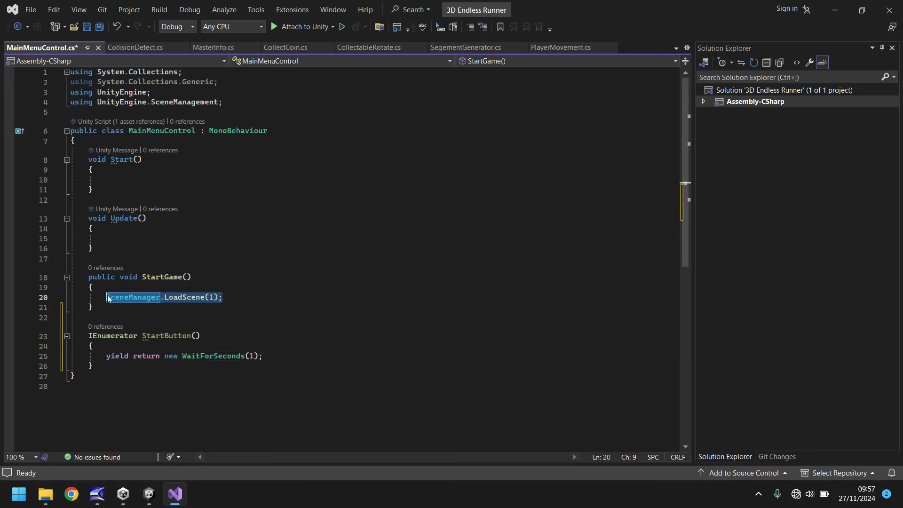
pyautogui.hotkey('ctrl', 'x')
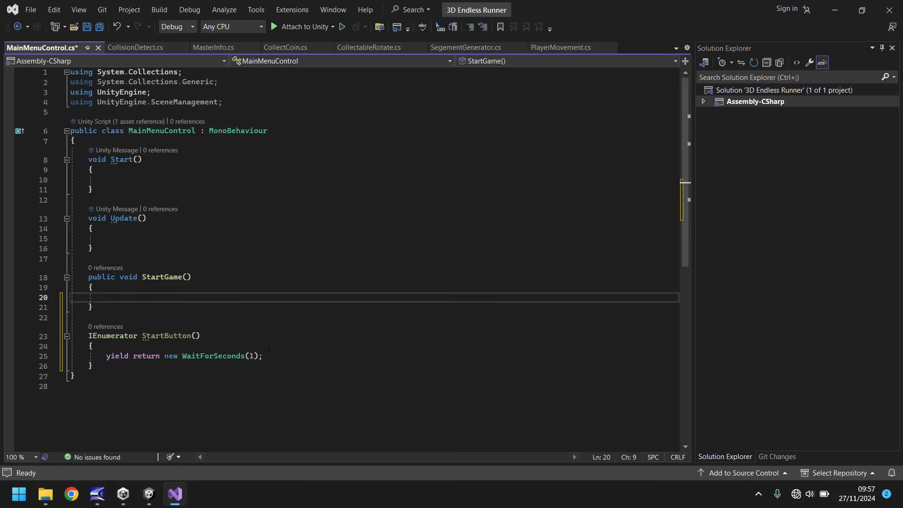
pyautogui.click(276, 356)
pyautogui.press('Return')
pyautogui.hotkey('ctrl', 'v')
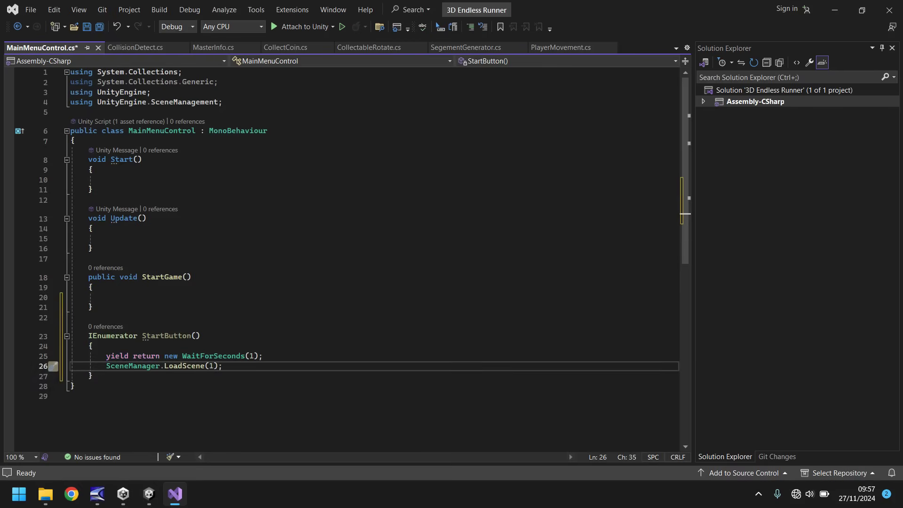
# Make StartGame call StartCoroutine(StartButton()); and save the MainMenuControl script.
pyautogui.click(150, 297)
pyautogui.write('S')
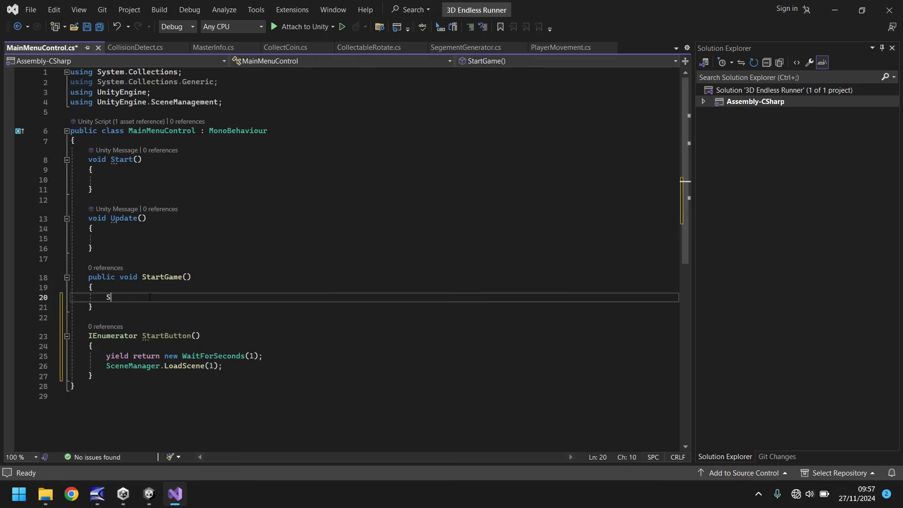
pyautogui.write('tartCoroutine')
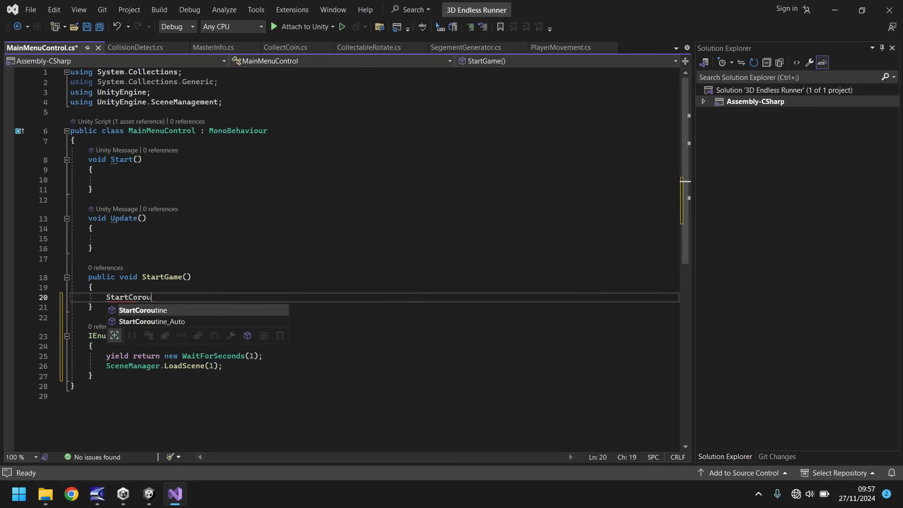
pyautogui.press('Tab')
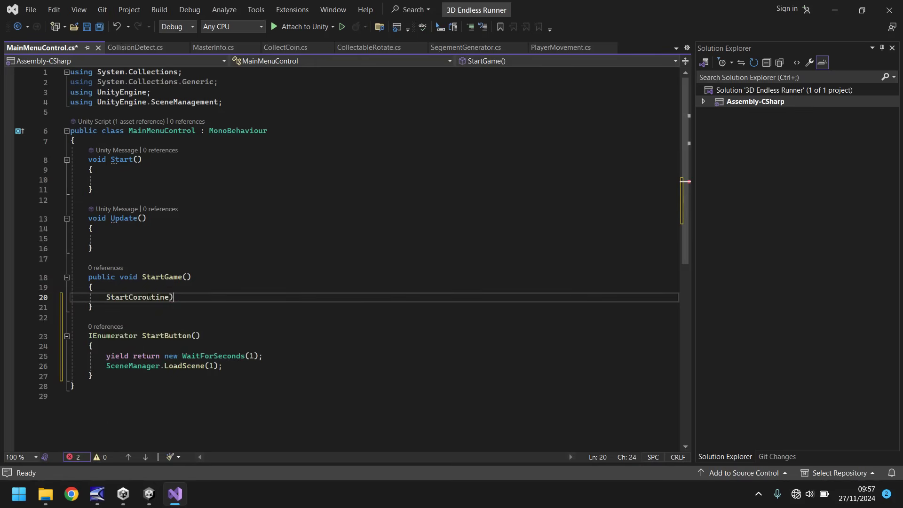
pyautogui.write(')St')
pyautogui.press('BackSpace')
pyautogui.press('BackSpace')
pyautogui.write('(Sta')
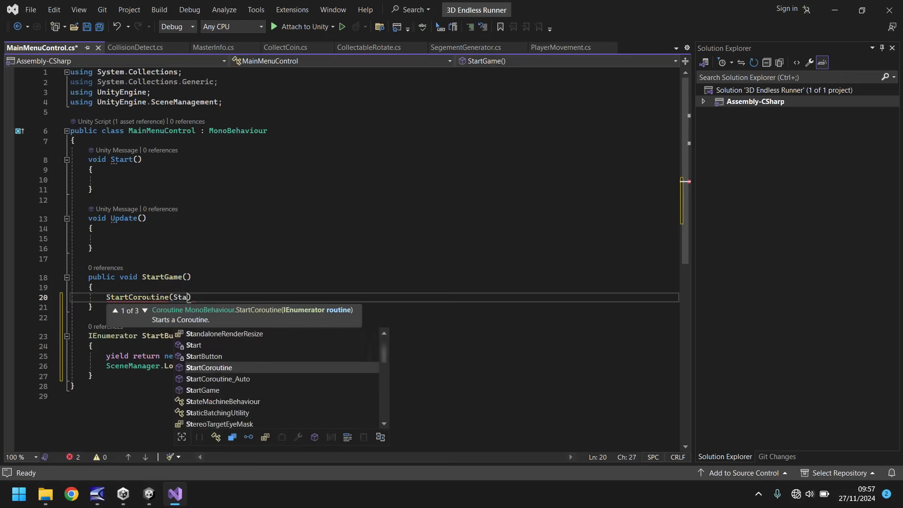
pyautogui.write('rtButton')
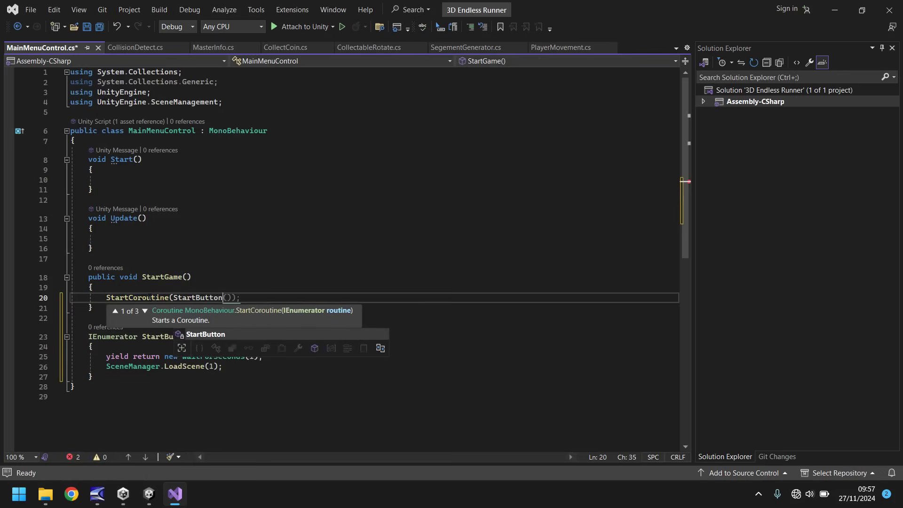
pyautogui.write('());')
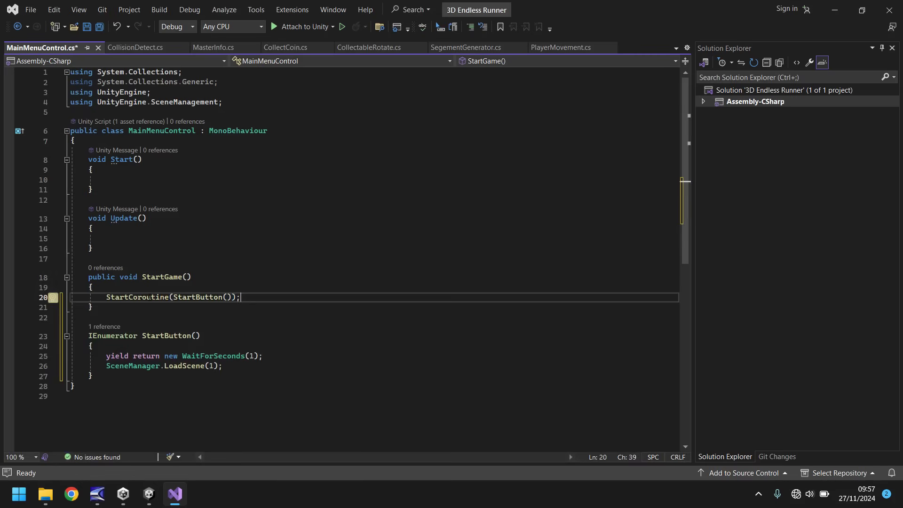
pyautogui.hotkey('ctrl', 's')
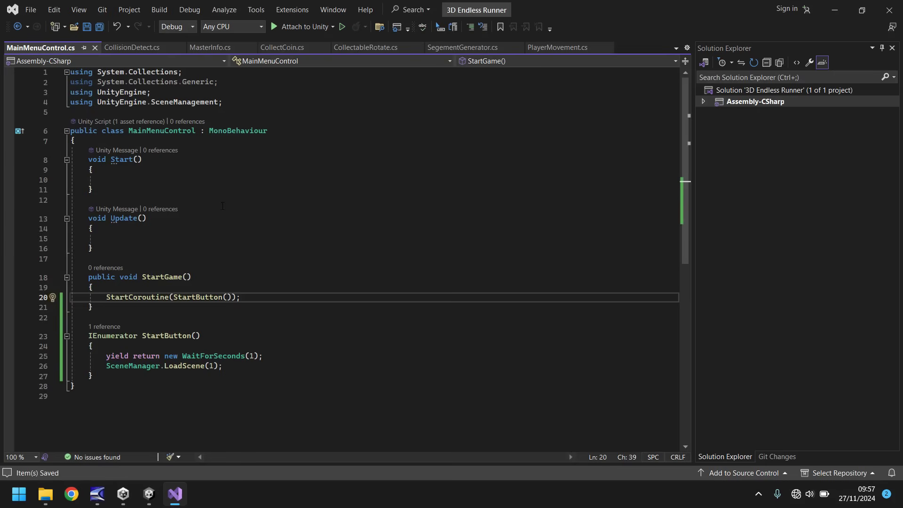
# Switch to Unity and add a Raw Image UI object to the MainMenu scene, coloured solid black (000000).
pyautogui.click(149, 493)
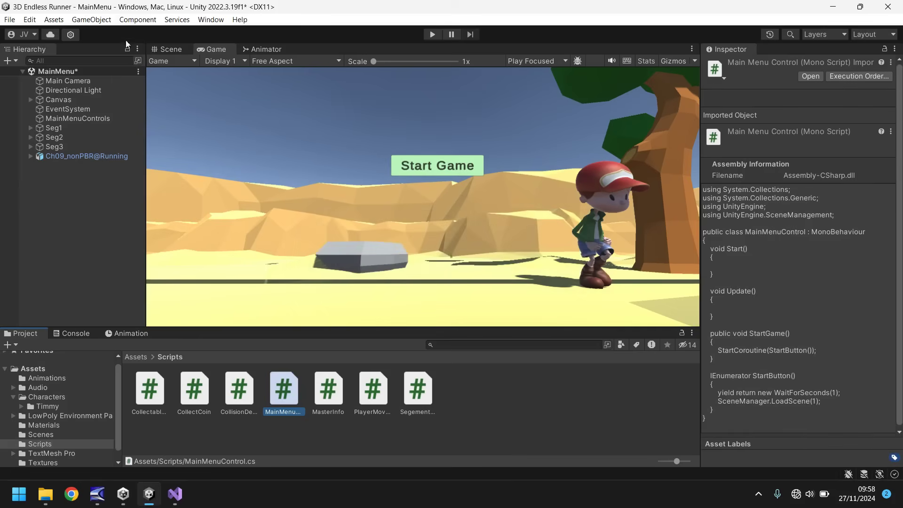
pyautogui.click(165, 47)
pyautogui.click(92, 22)
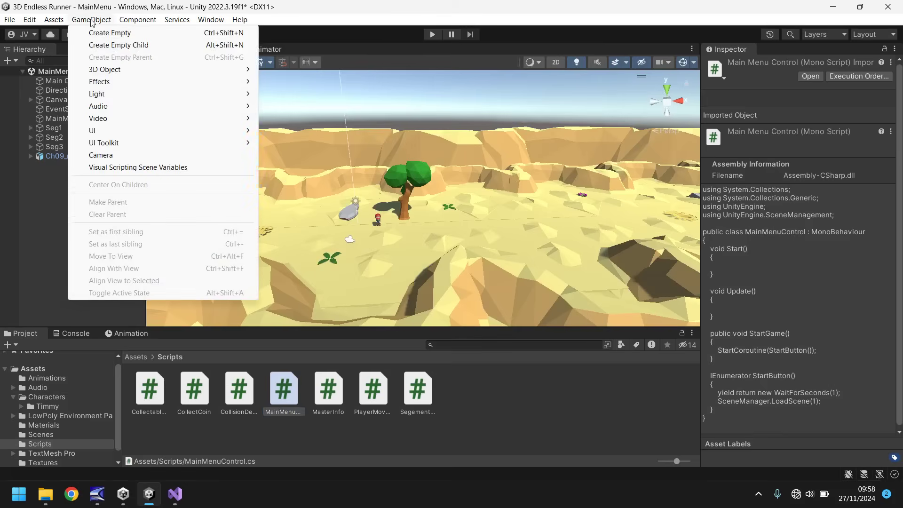
pyautogui.moveTo(110, 133)
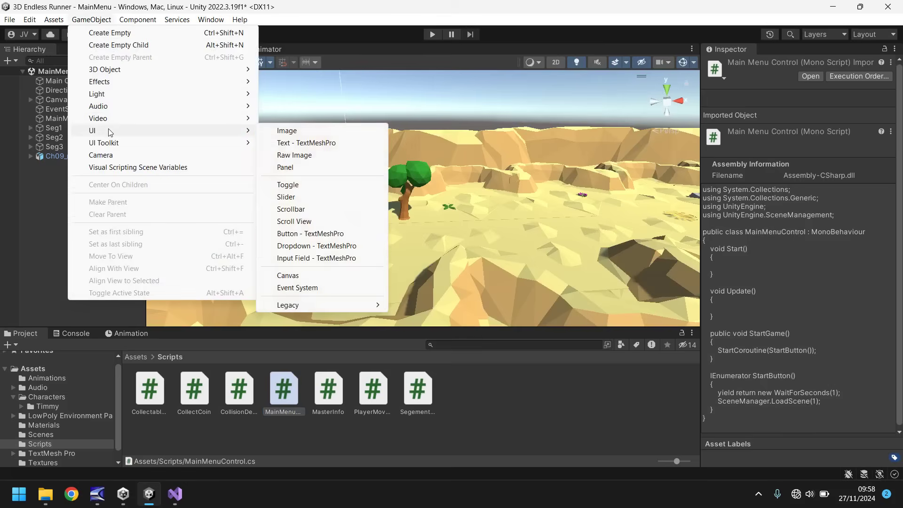
pyautogui.click(297, 154)
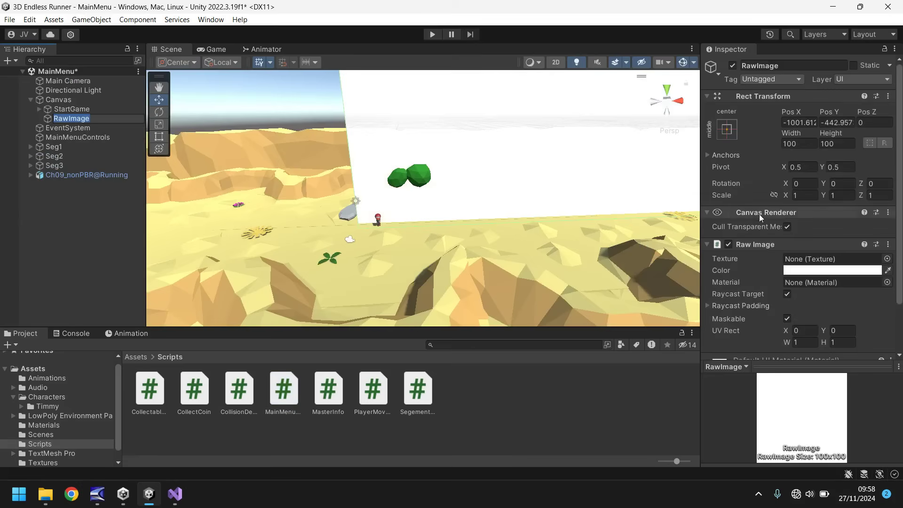
pyautogui.click(820, 271)
pyautogui.moveTo(820, 279); pyautogui.dragTo(879, 330)
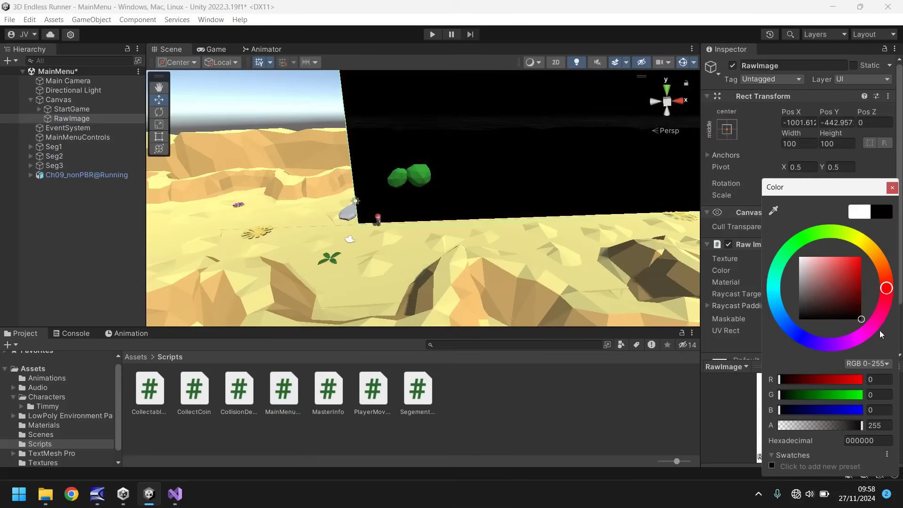
pyautogui.click(892, 187)
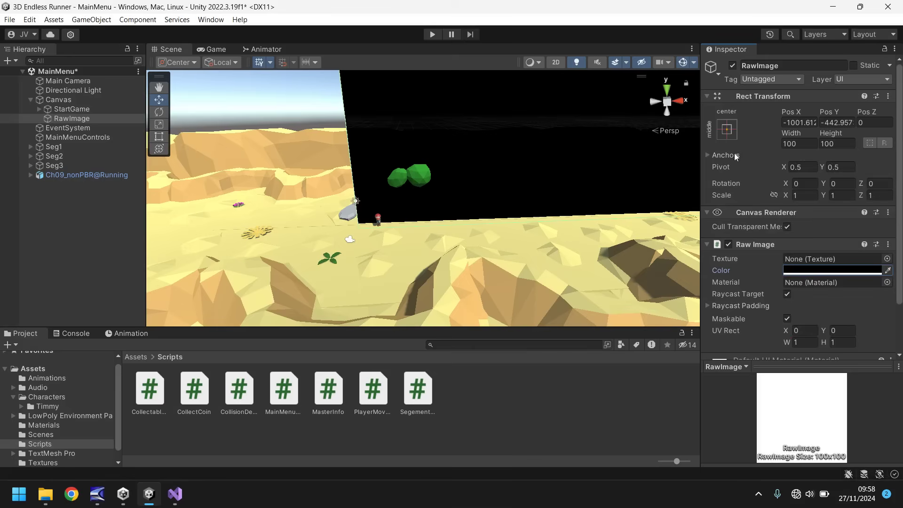
# Anchor the raw image to stretch in both directions and set its Left, Top, Right and Bottom offsets to 0.
pyautogui.click(727, 129)
pyautogui.click(854, 307)
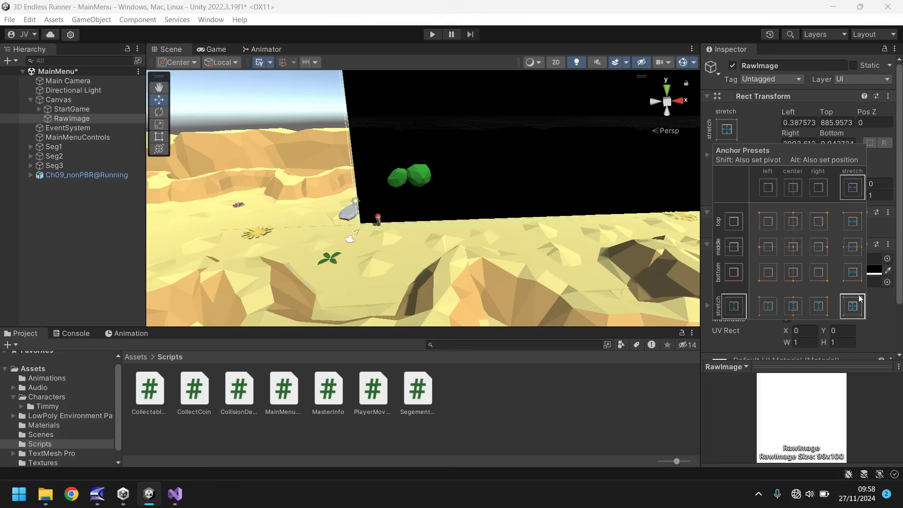
pyautogui.click(800, 123)
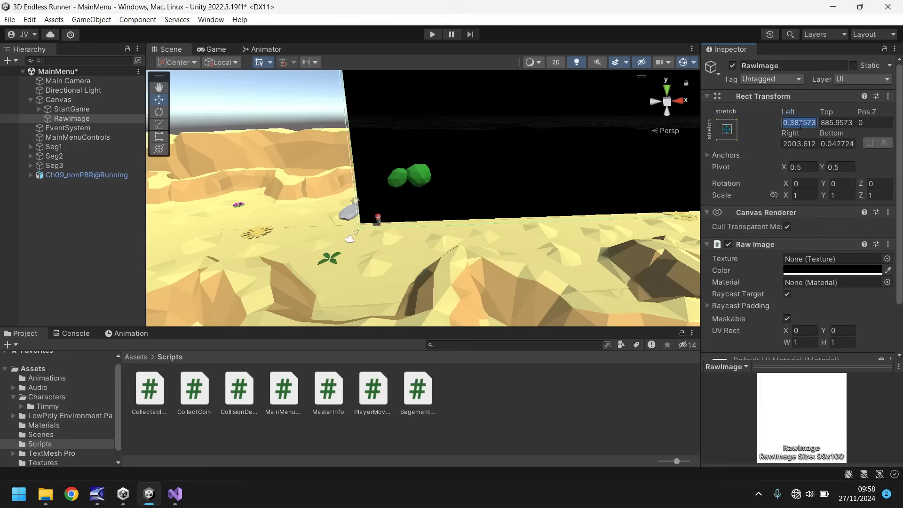
pyautogui.write('0')
pyautogui.click(835, 123)
pyautogui.write('0')
pyautogui.click(799, 144)
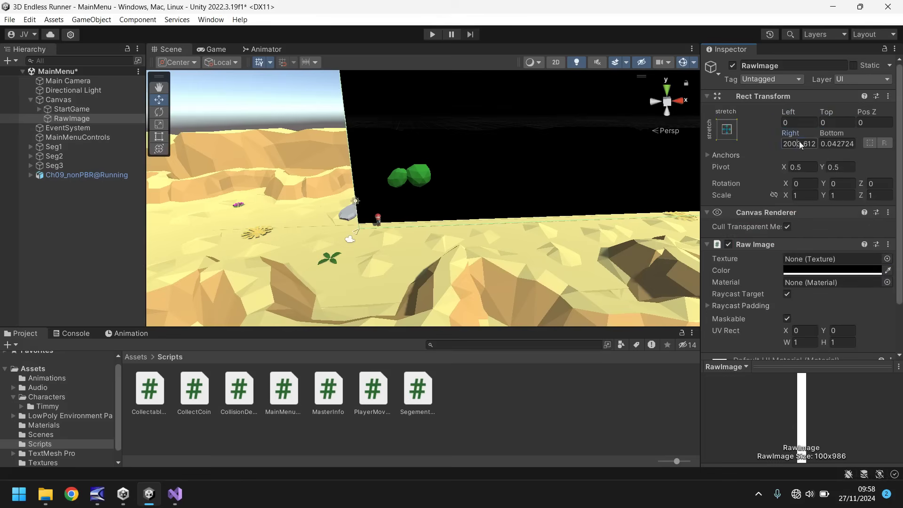
pyautogui.write('0')
pyautogui.click(832, 144)
pyautogui.write('0')
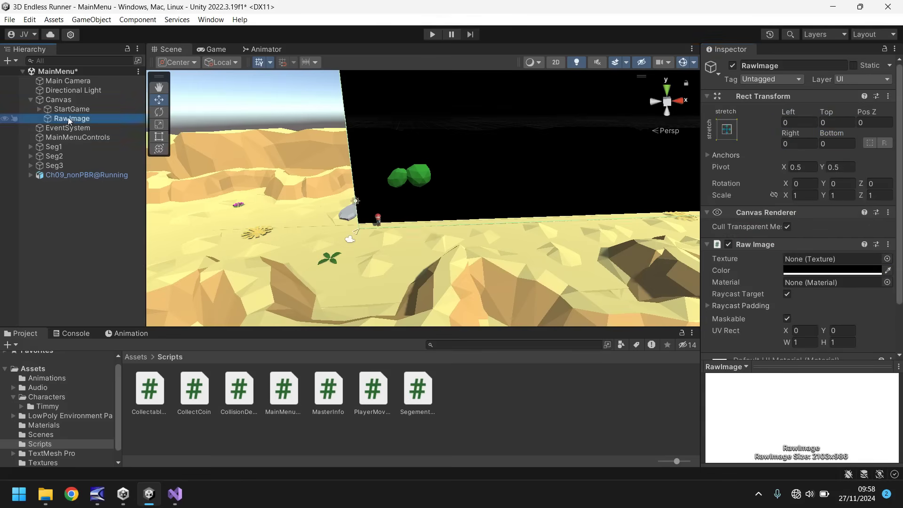
# Rename the black raw image under the Canvas as FadeOut.
pyautogui.doubleClick(68, 118)
pyautogui.press('F2')
pyautogui.write('Fa')
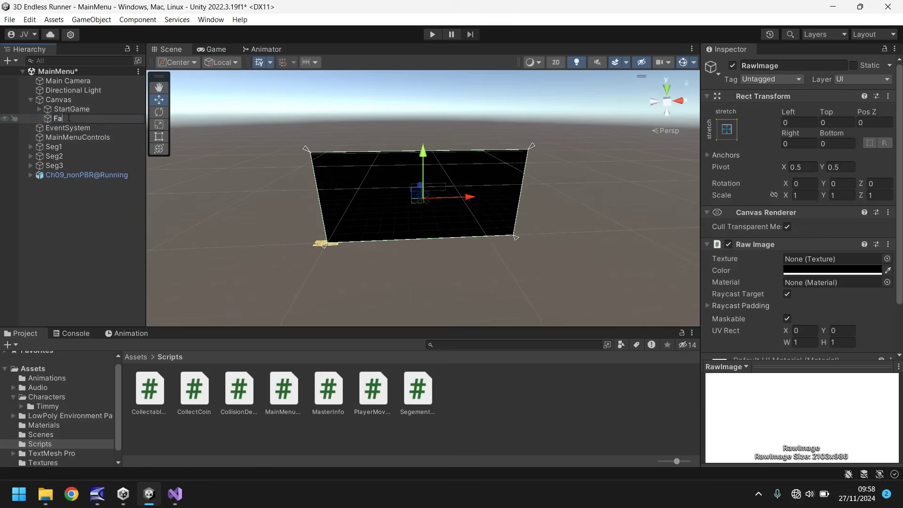
pyautogui.write('deOut')
pyautogui.press('Return')
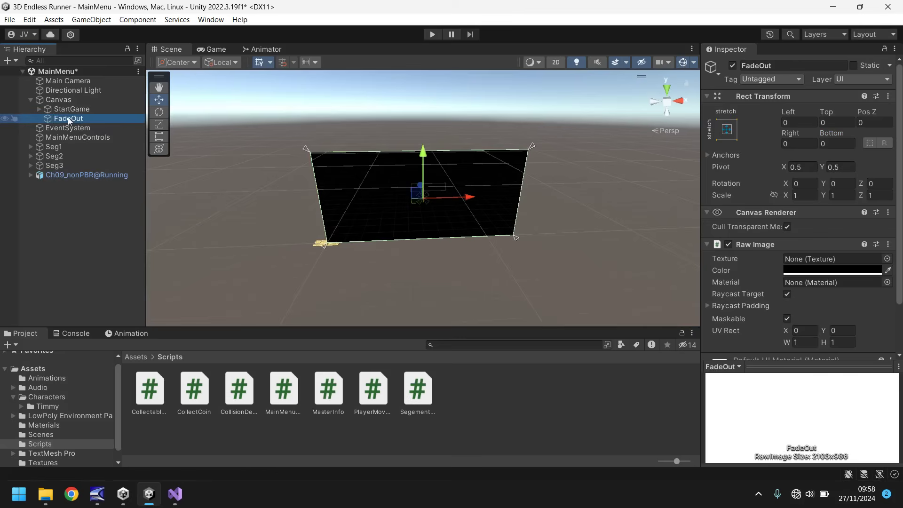
# Create an animation clip named MMFadeOut for the FadeOut object in the Animations folder.
pyautogui.click(46, 378)
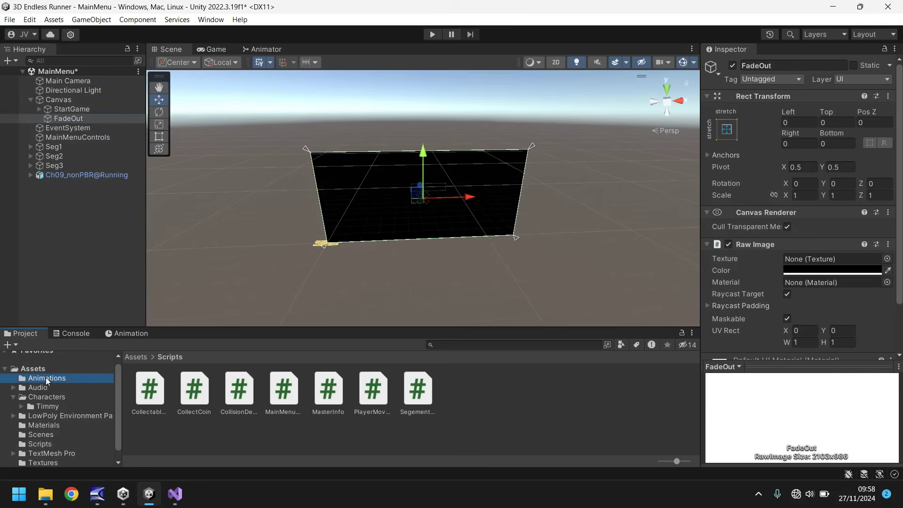
pyautogui.click(128, 333)
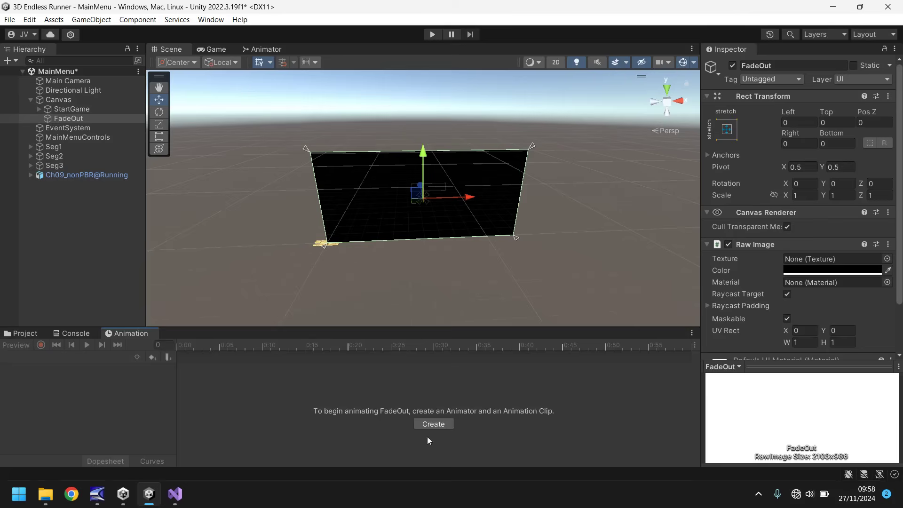
pyautogui.click(447, 423)
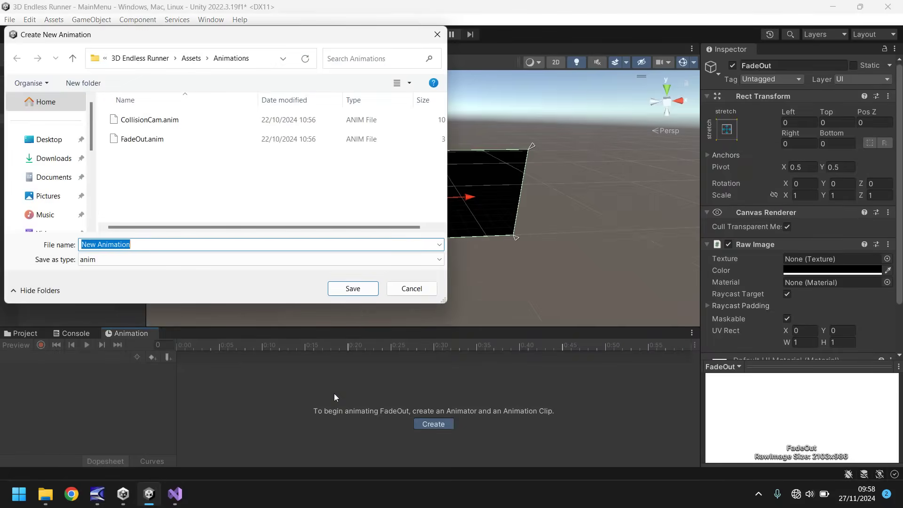
pyautogui.write('M')
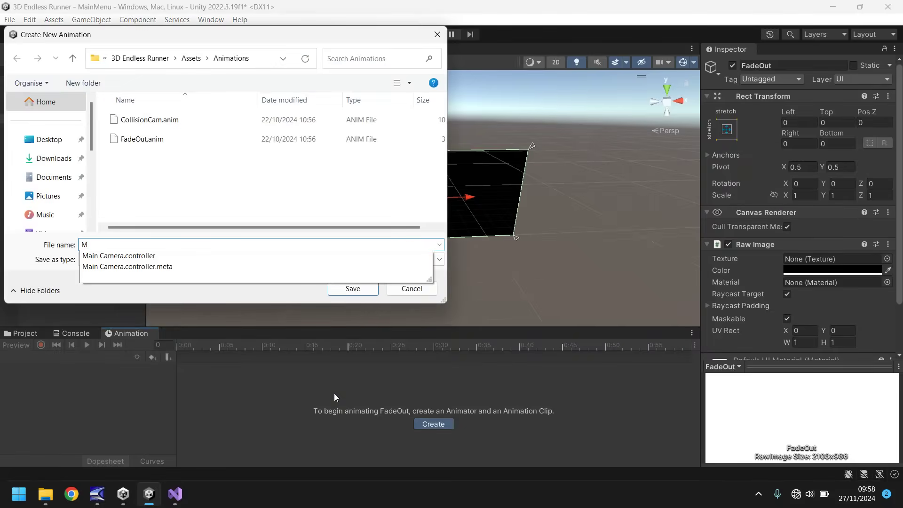
pyautogui.write('MFad')
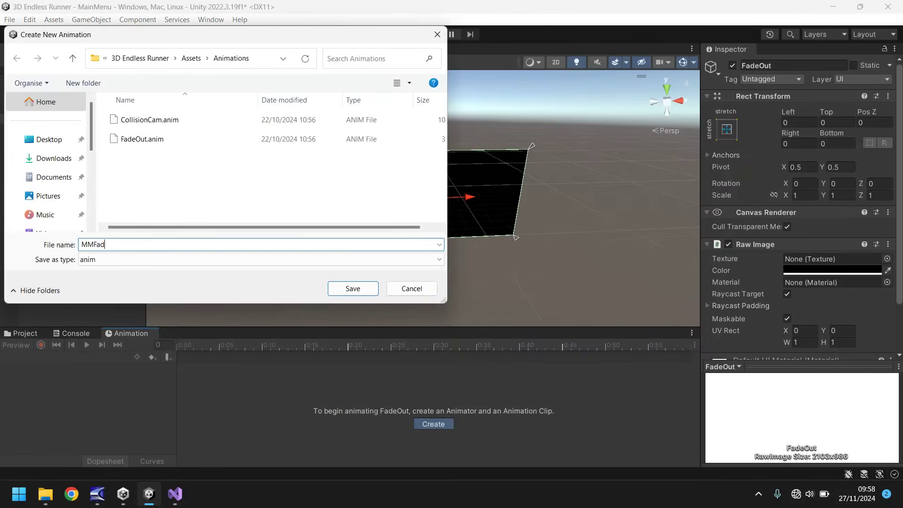
pyautogui.write('eOut')
pyautogui.press('Return')
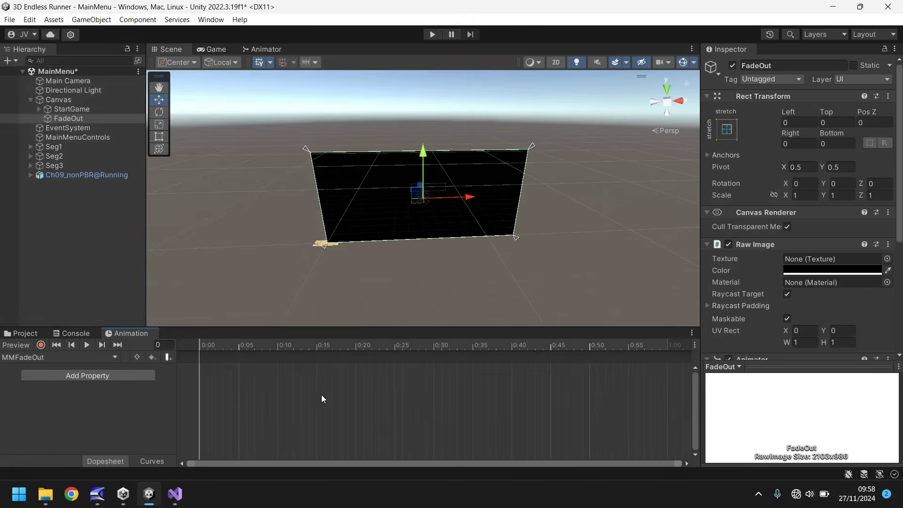
# Start recording the MMFadeOut animation and key the raw image's color alpha at 0 on frame 0.
pyautogui.click(41, 344)
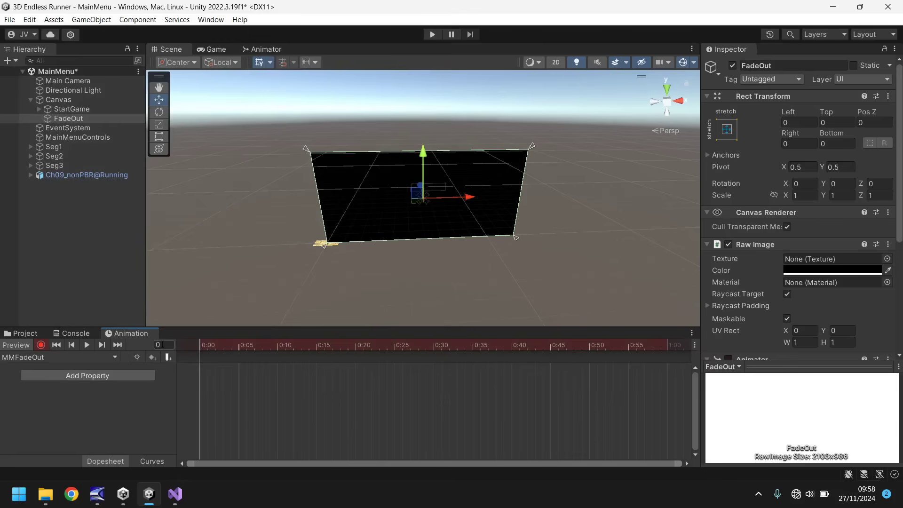
pyautogui.click(822, 270)
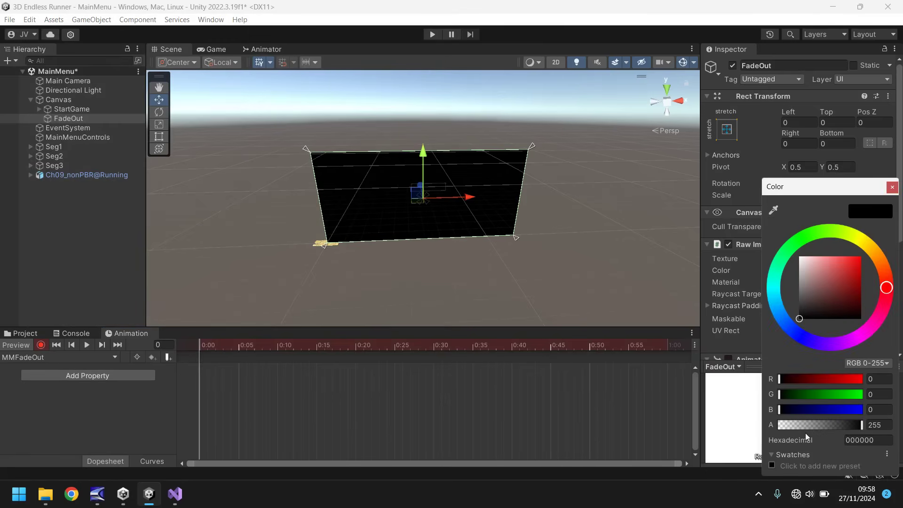
pyautogui.write('0')
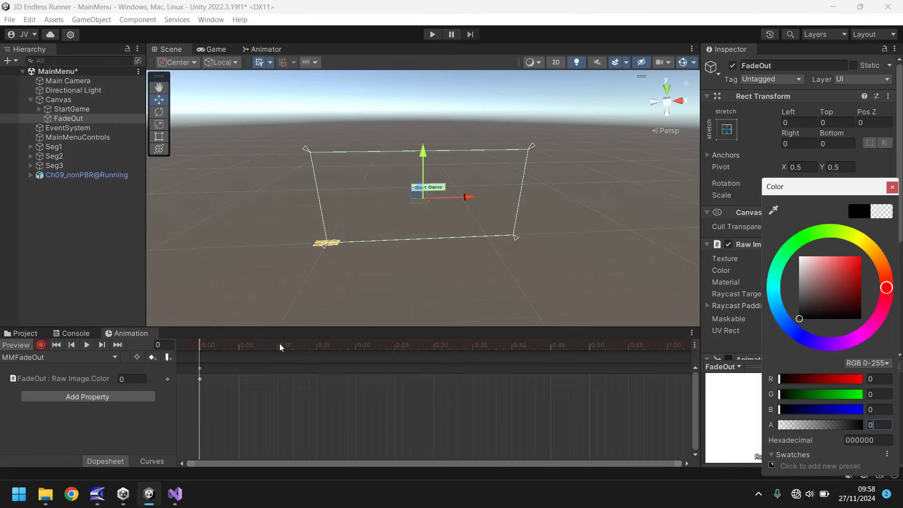
# Key the raw image's color at full alpha (1) on frame 60 and stop recording the animation.
pyautogui.click(160, 344)
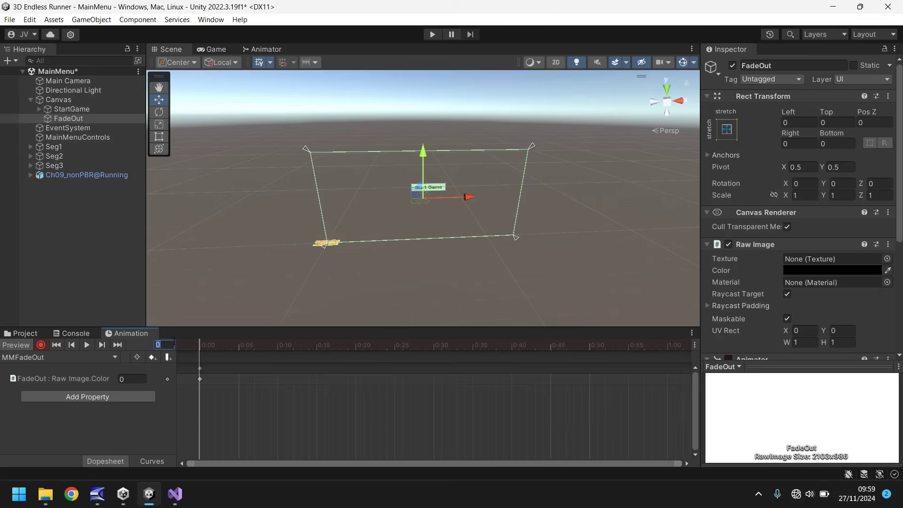
pyautogui.write('60')
pyautogui.press('Return')
pyautogui.click(826, 270)
pyautogui.moveTo(817, 425); pyautogui.dragTo(862, 426)
pyautogui.click(892, 187)
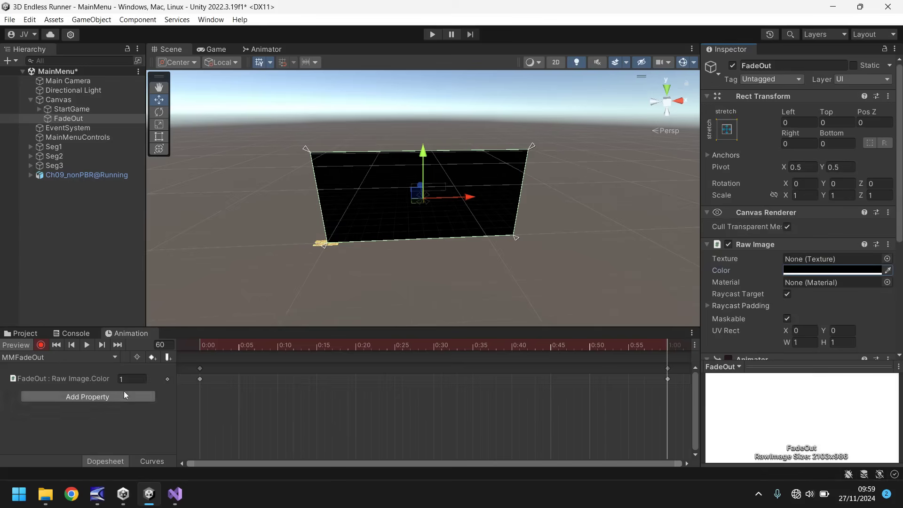
pyautogui.click(40, 345)
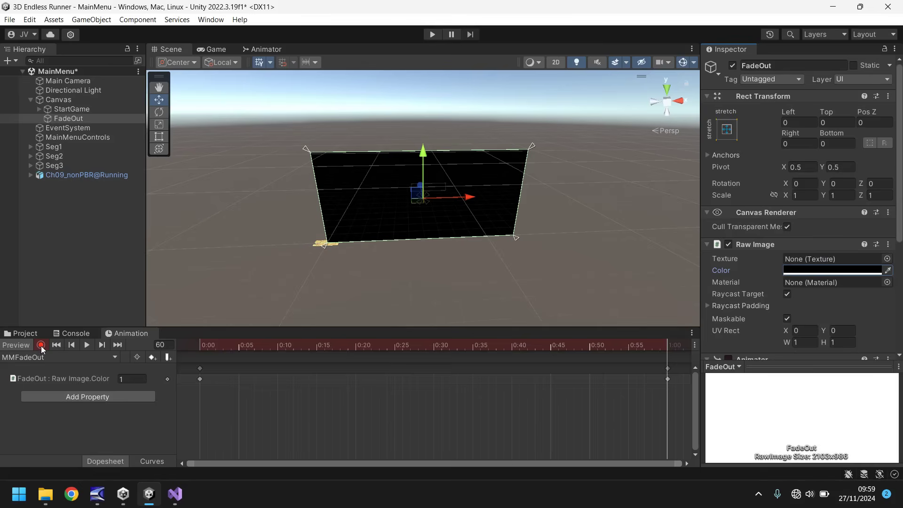
# Disable Loop Time on the MMFadeOut animation clip in the Animations folder.
pyautogui.click(23, 334)
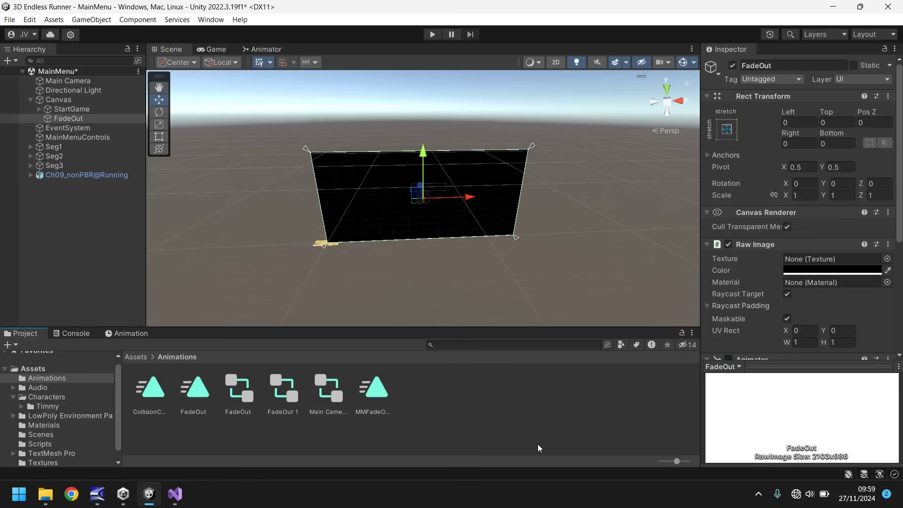
pyautogui.click(380, 394)
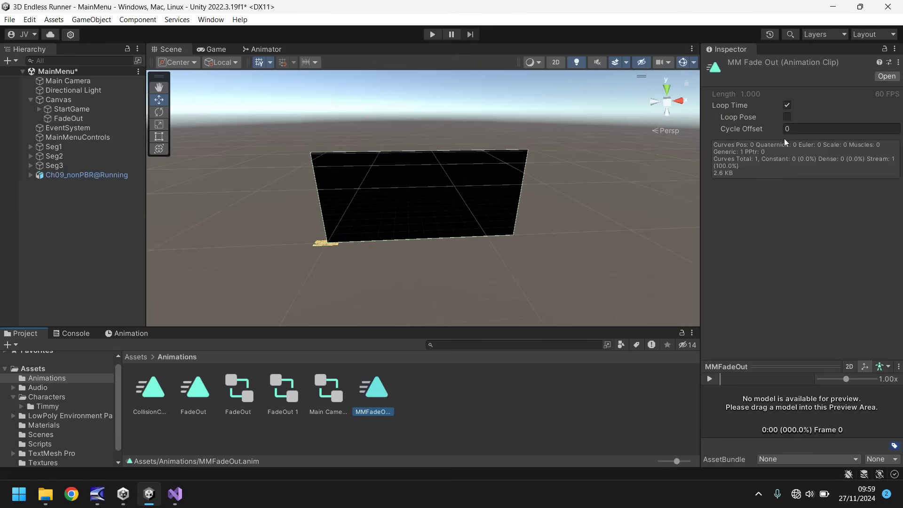
pyautogui.click(786, 105)
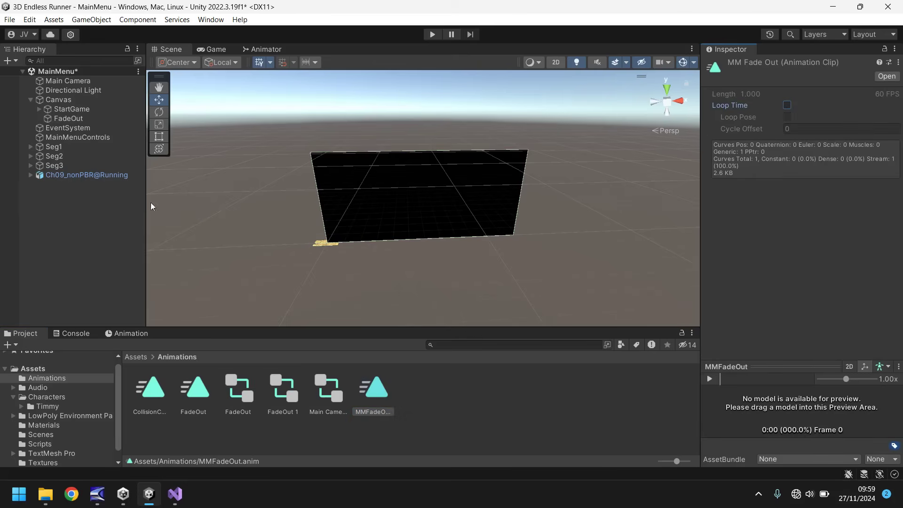
# Switch to Visual Studio and declare [SerializeField] GameObject fadeOut; at the top of the MainMenuControl class.
pyautogui.click(174, 494)
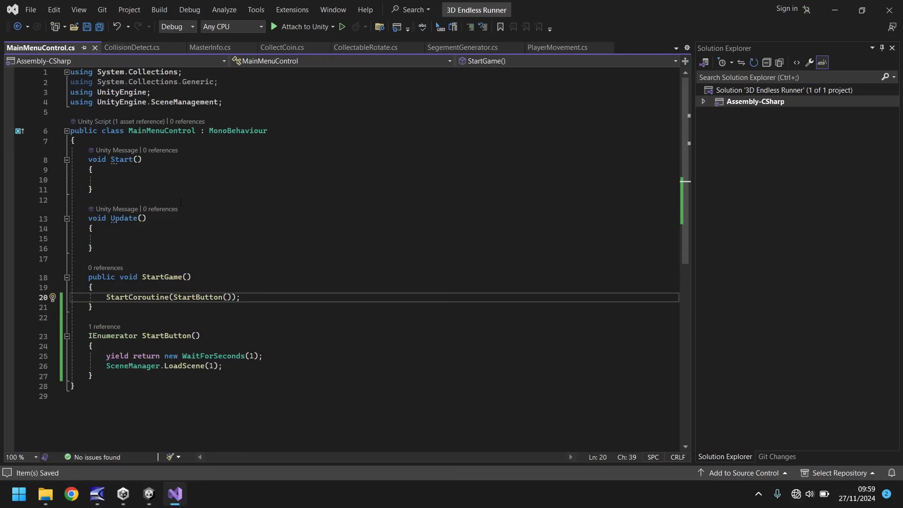
pyautogui.click(201, 141)
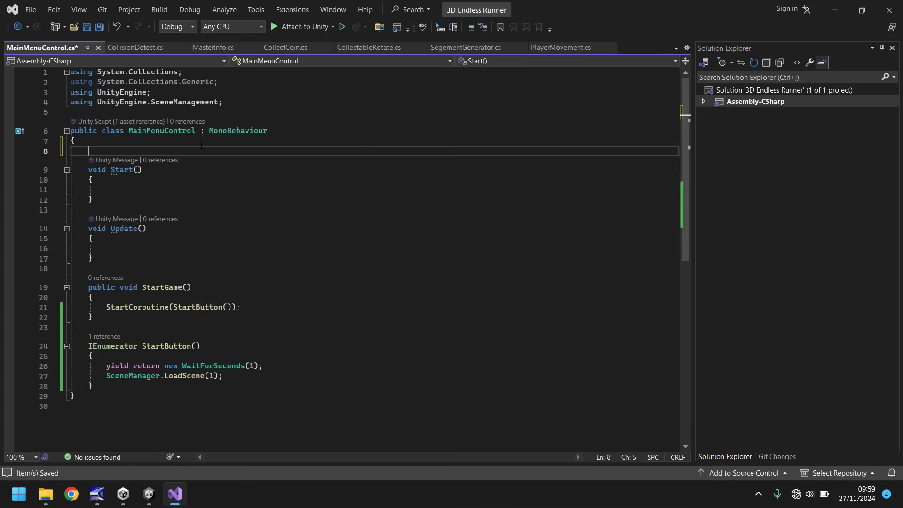
pyautogui.press('Return')
pyautogui.press('Tab')
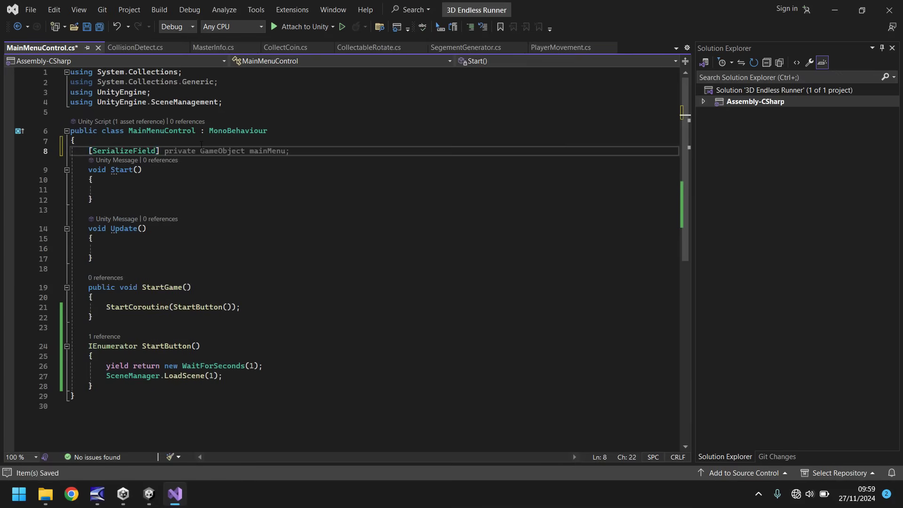
pyautogui.write('GameObject')
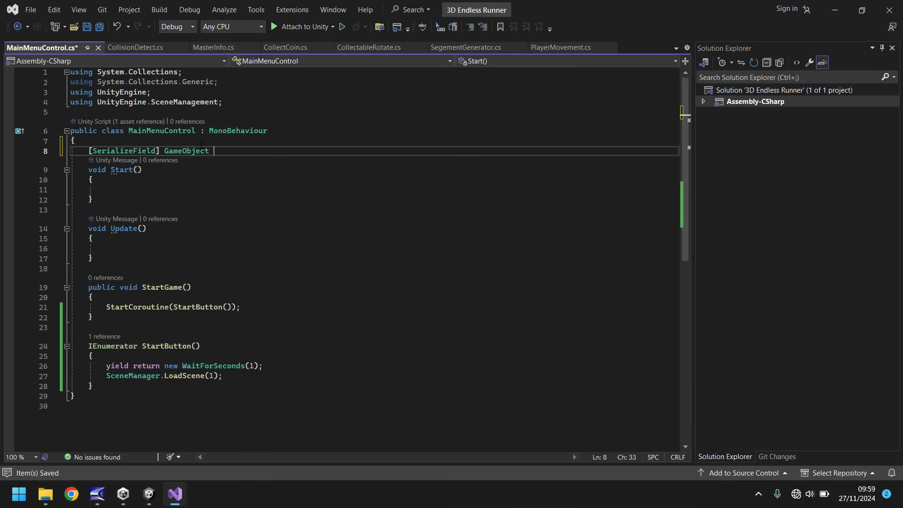
pyautogui.write(' fadeOut;')
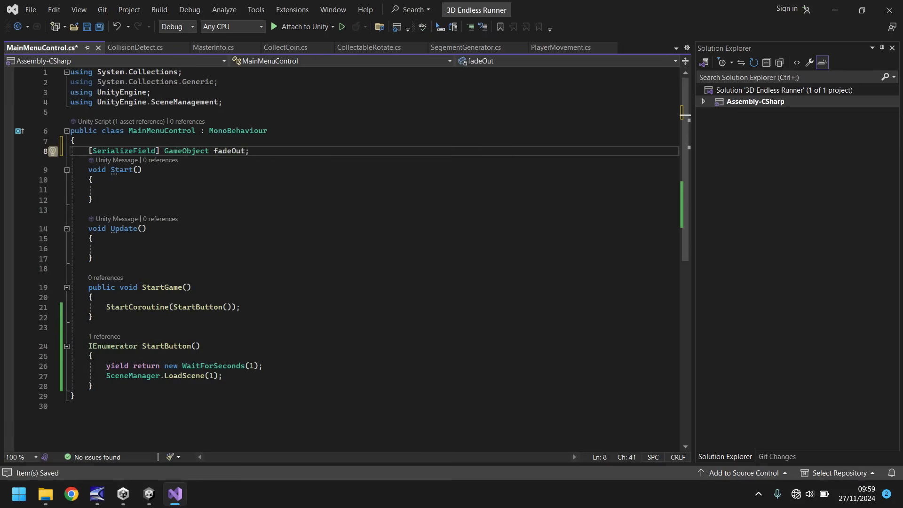
# Add fadeOut.SetActive(true); as the first line of the StartButton coroutine and save the script.
pyautogui.click(132, 355)
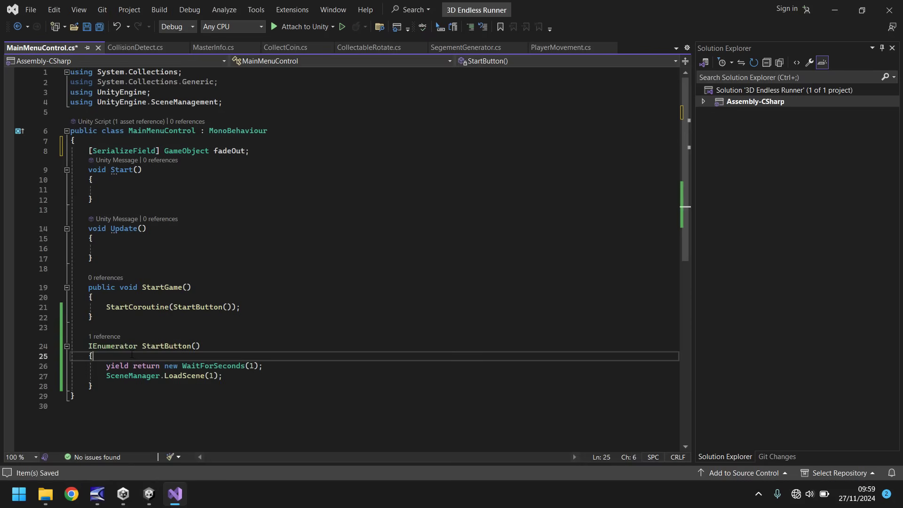
pyautogui.press('Return')
pyautogui.write('fade')
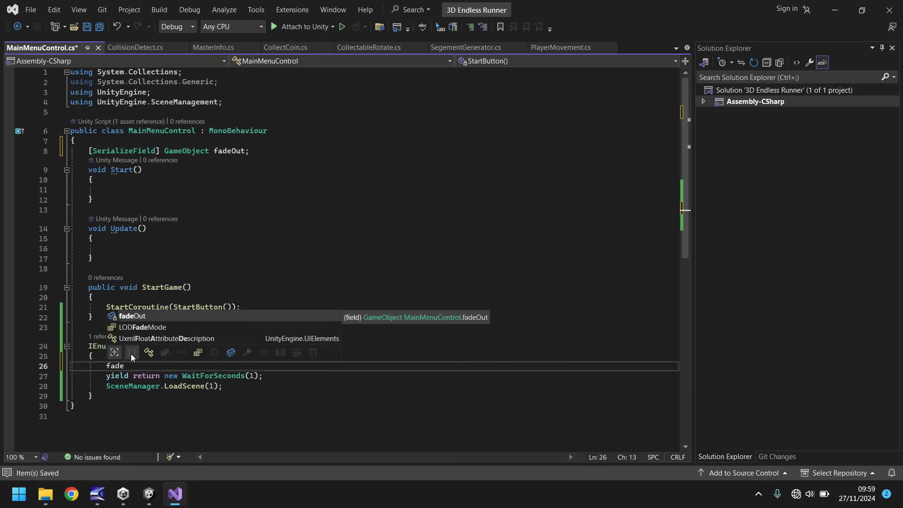
pyautogui.press('Tab')
pyautogui.write('.SetA')
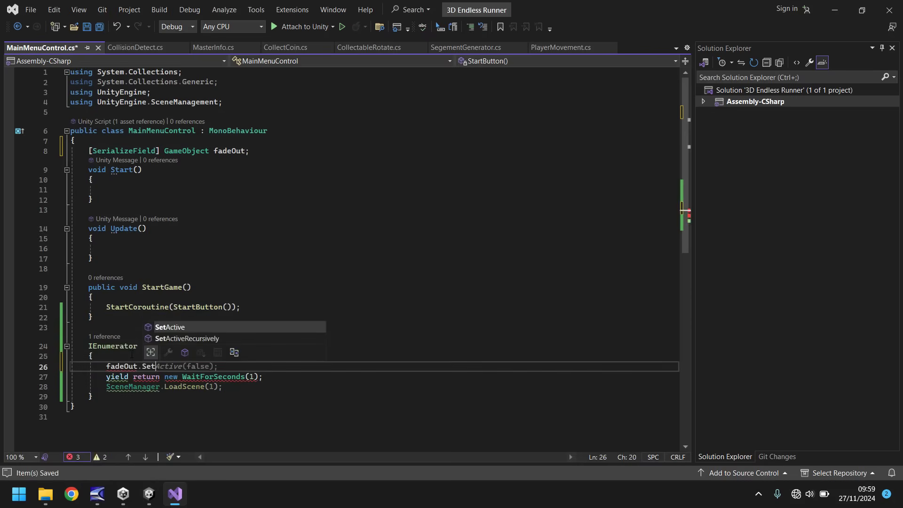
pyautogui.press('Tab')
pyautogui.write('(true);')
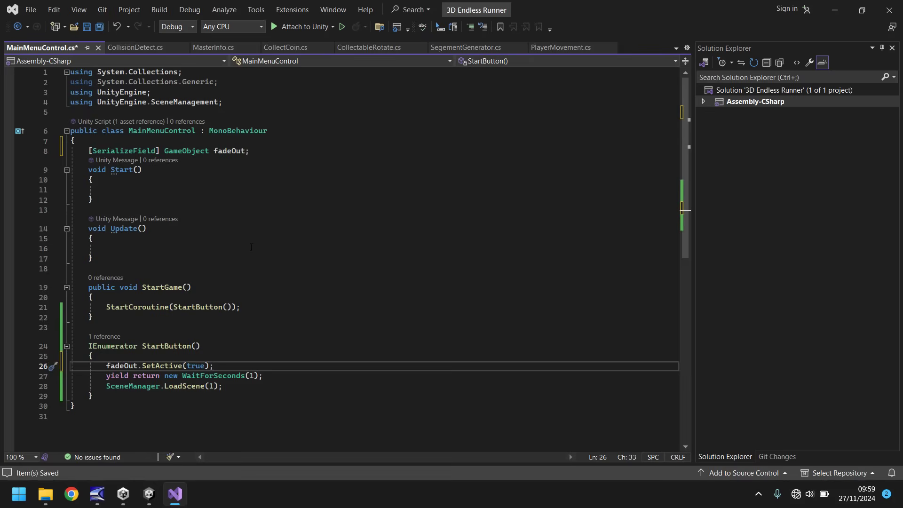
pyautogui.hotkey('ctrl', 's')
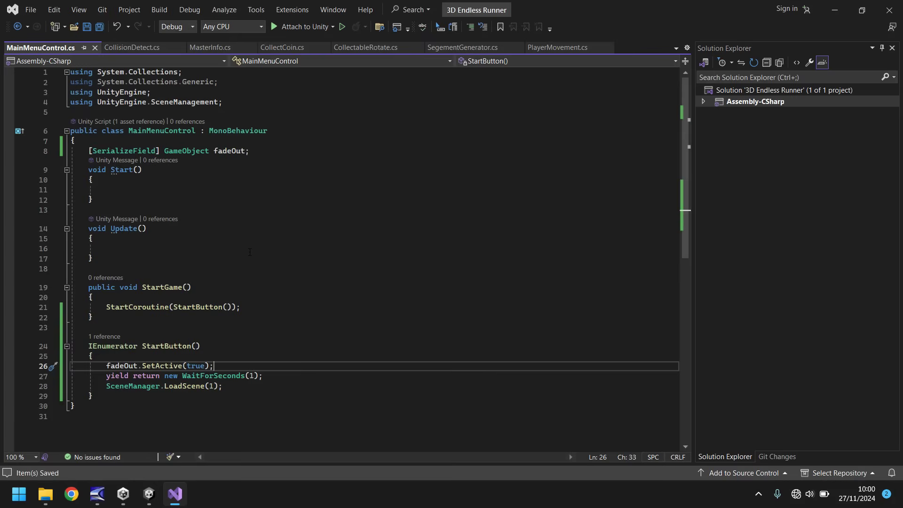
# Switch to Unity and assign the FadeOut object to the Fade Out field of MainMenuControls.
pyautogui.moveTo(149, 494)
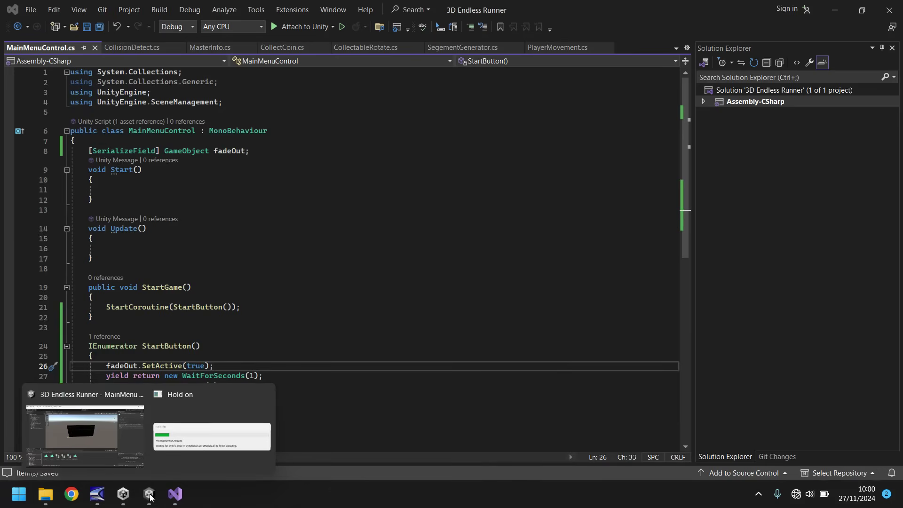
pyautogui.click(160, 421)
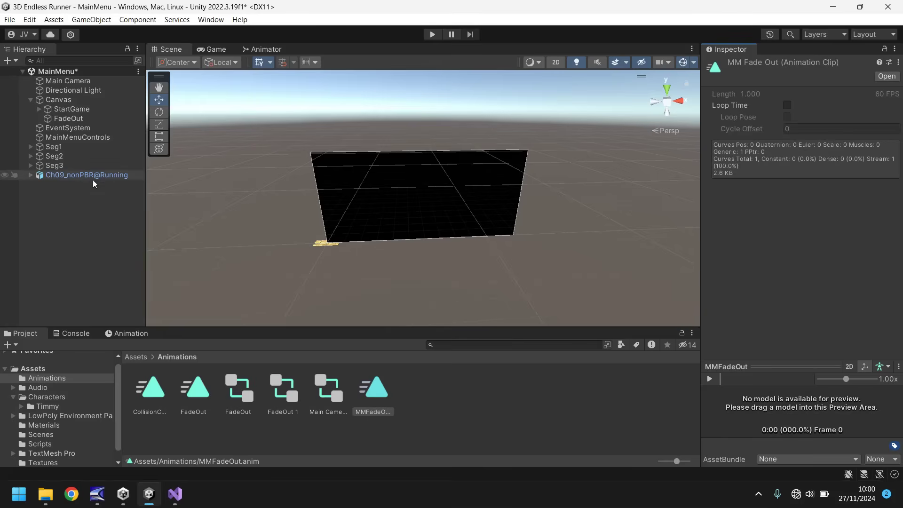
pyautogui.click(61, 137)
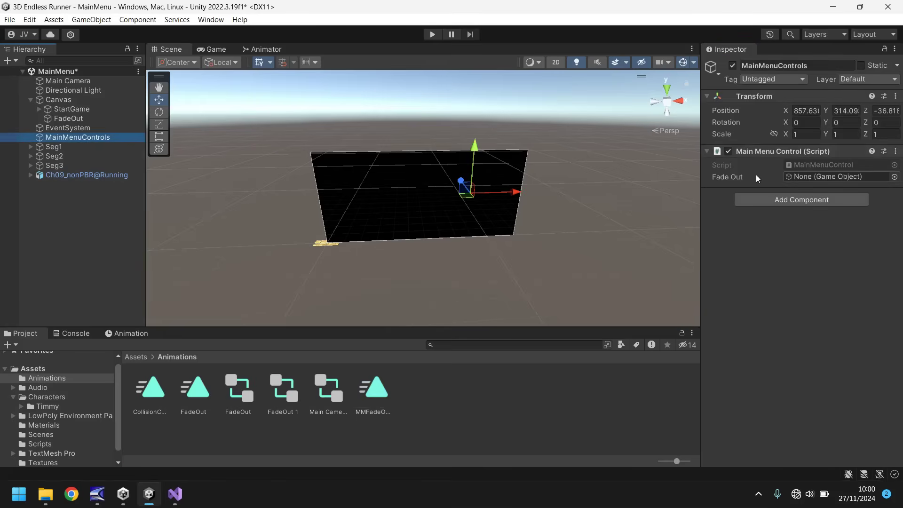
pyautogui.moveTo(65, 119); pyautogui.dragTo(819, 177)
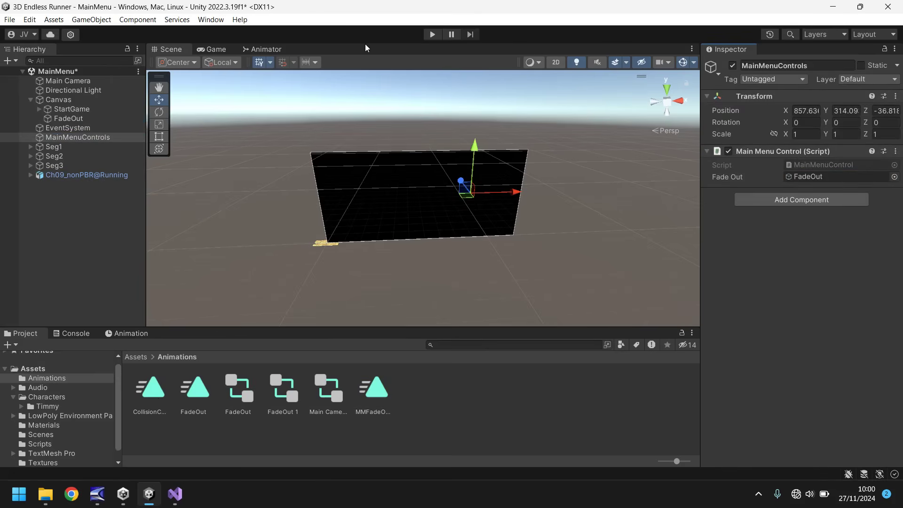
# Play-test the menu scene briefly, stop it, and deactivate the FadeOut object under the Canvas.
pyautogui.click(432, 34)
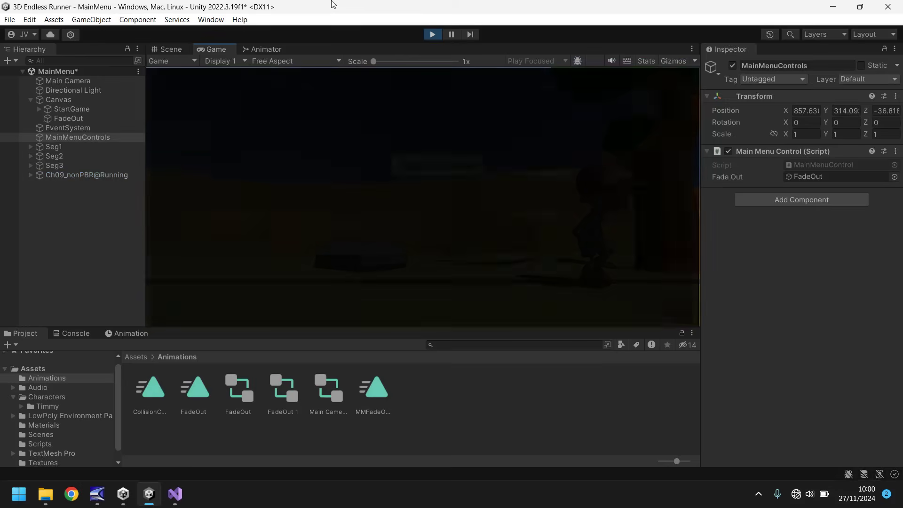
pyautogui.hotkey('ctrl', 'p')
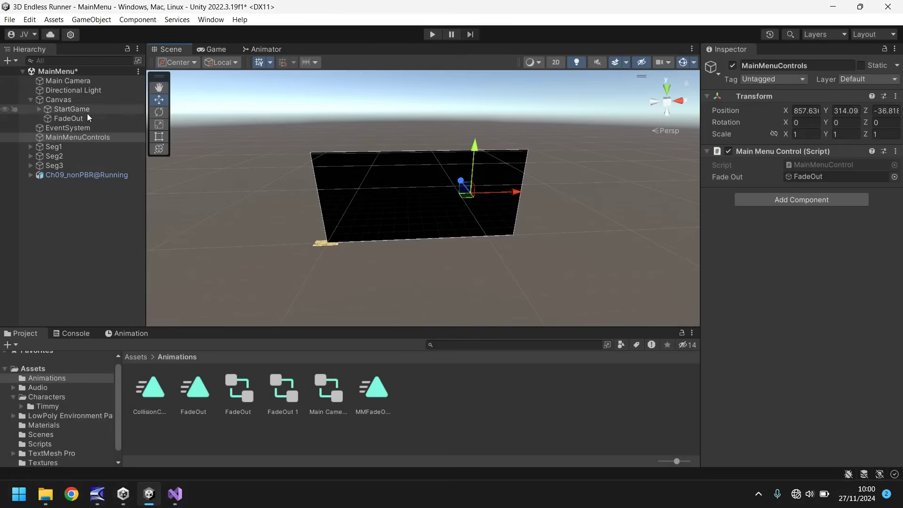
pyautogui.click(66, 118)
pyautogui.click(731, 66)
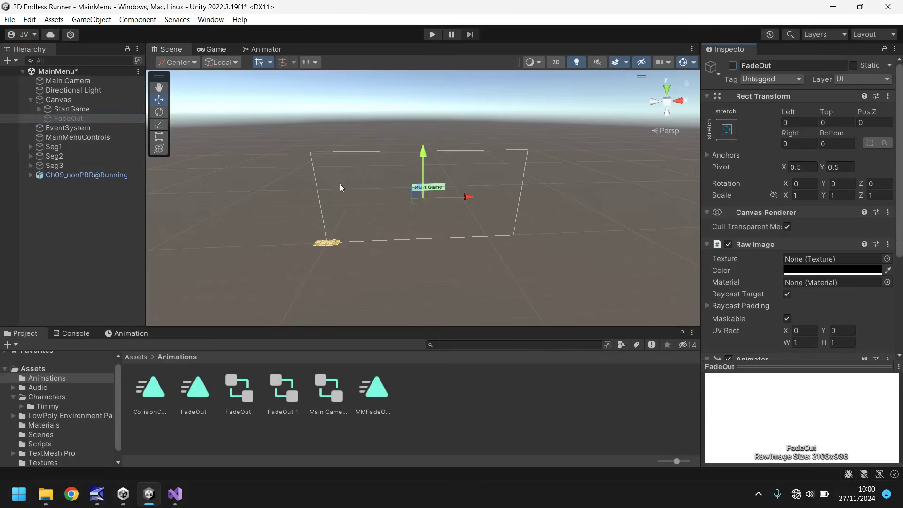
# Play-test the main menu by starting the game with the Start Game button, and stop play mode.
pyautogui.click(433, 34)
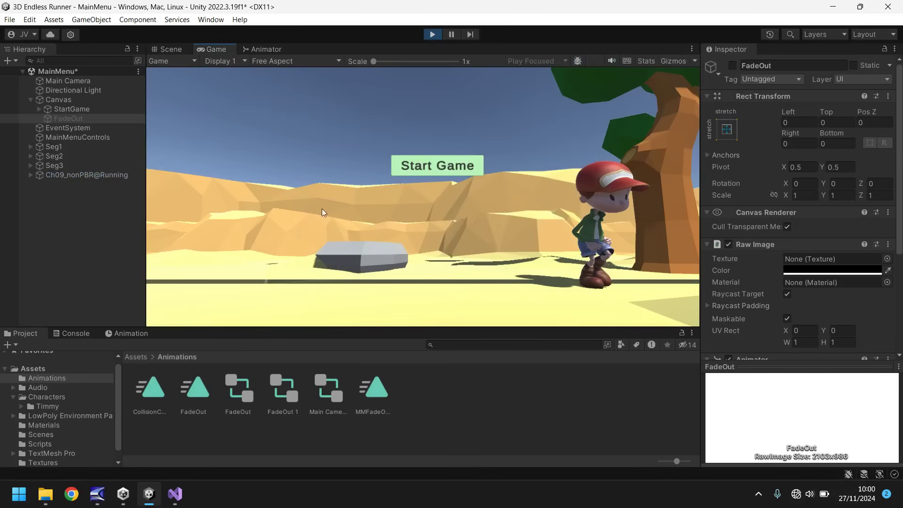
pyautogui.click(437, 165)
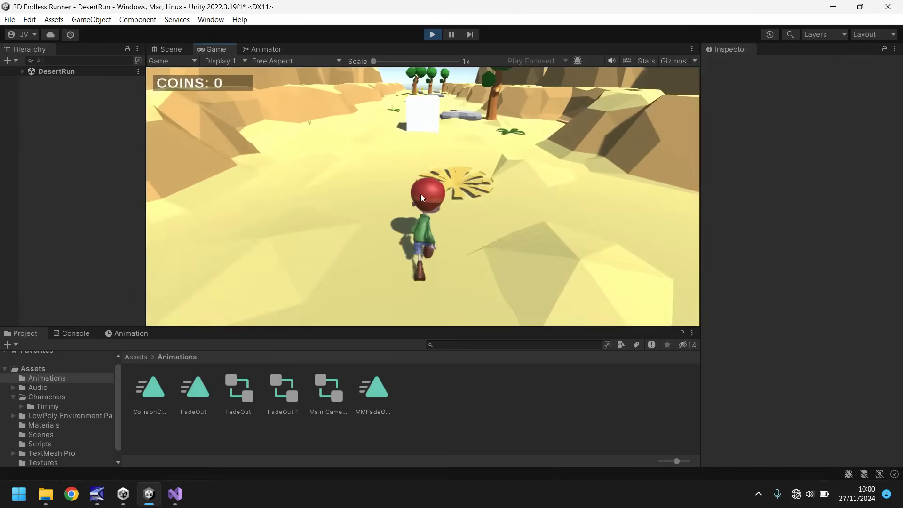
pyautogui.hotkey('ctrl', 'p')
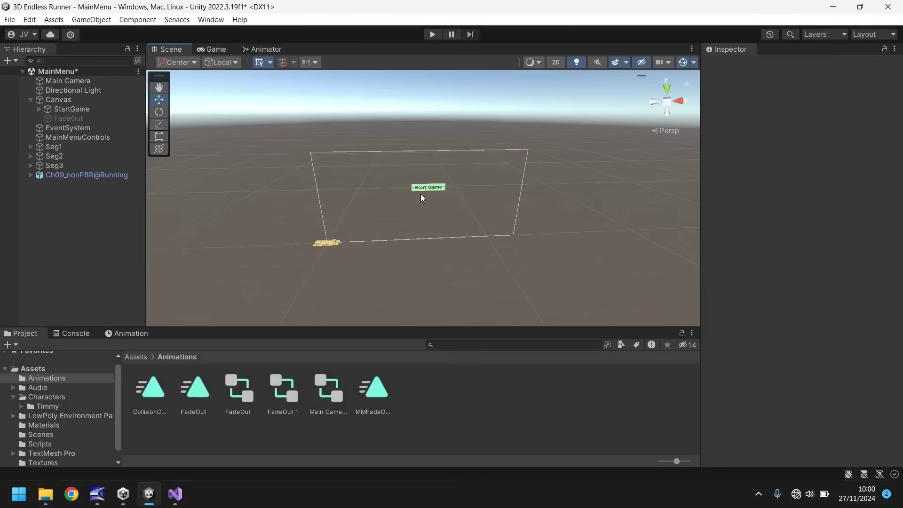